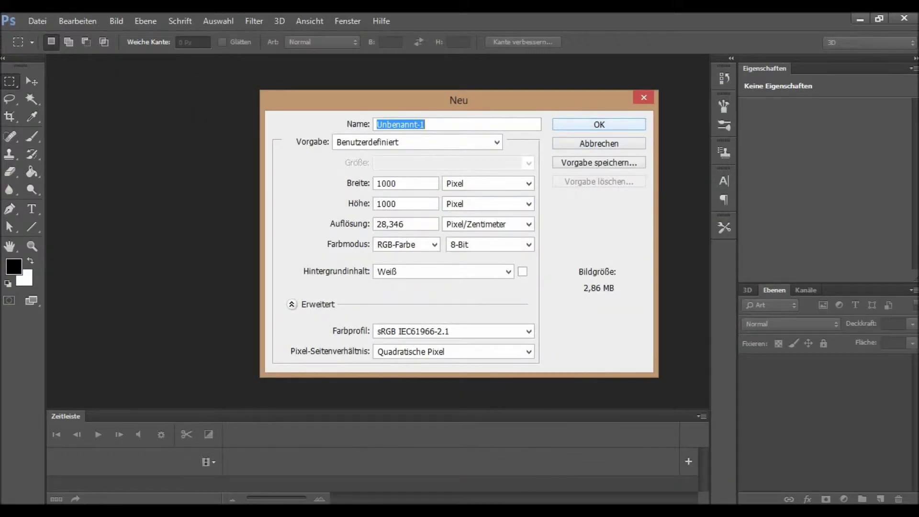
- Create a new 1000 × 1000 pixel RGB document with a white background
key("Return")
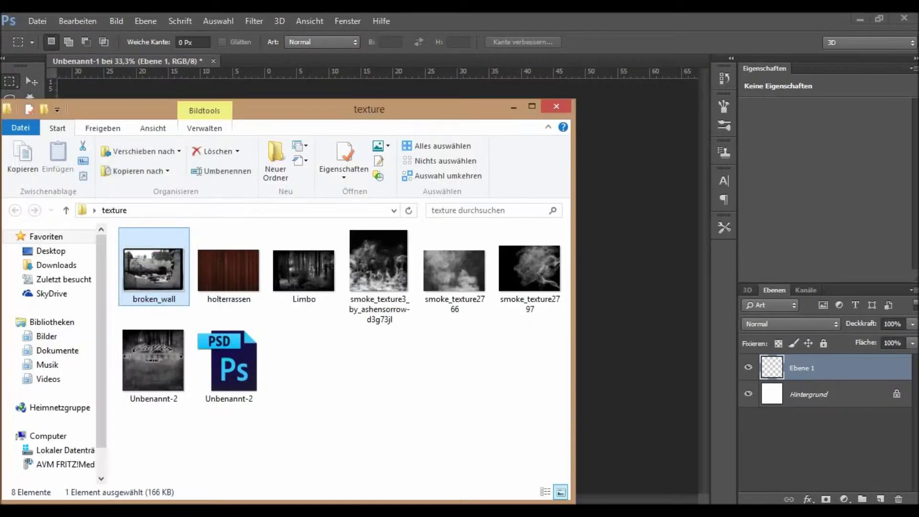
- Place the broken_wall photo and scale it to fill the canvas
left_click_drag(153, 267, 419, 347)
left_click_drag(359, 273, 252, 161)
left_click_drag(490, 405, 501, 416)
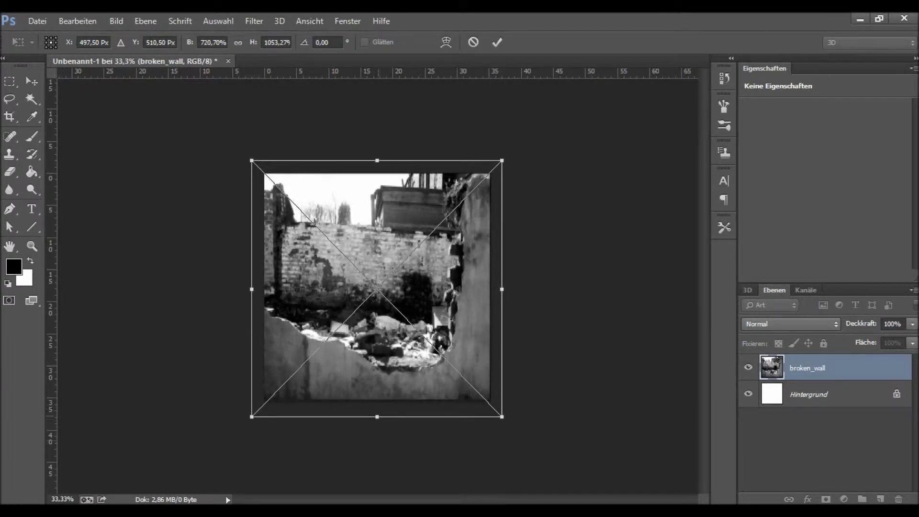
key("Return")
- Lasso the hole in the wall, delete the sky and rubble inside, and deselect
key("ctrl+plus")
key("l")
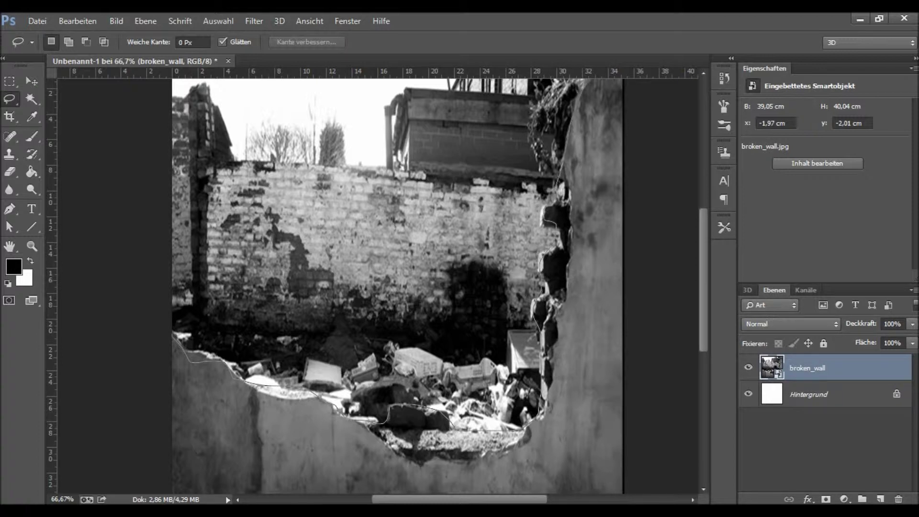
key("Delete")
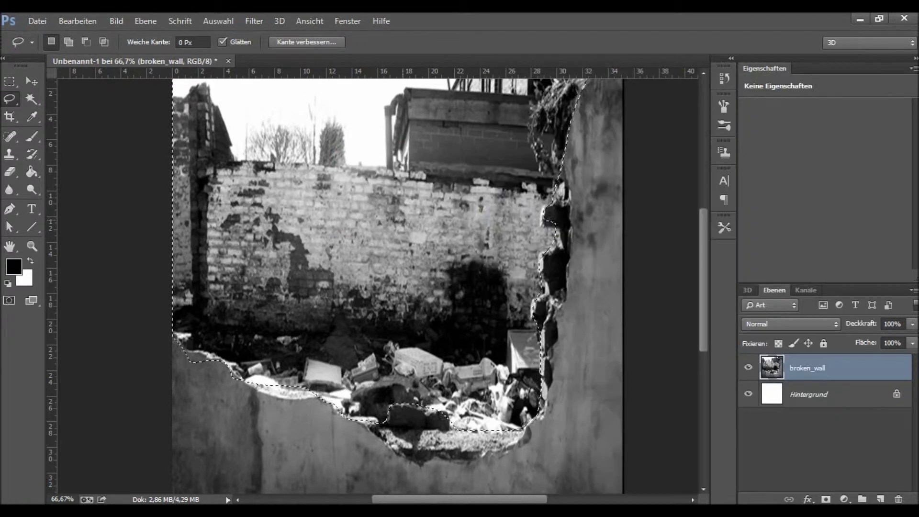
key("z")
key("ctrl+minus")
right_click(368, 283)
key("Escape")
key("ctrl+d")
key("m")
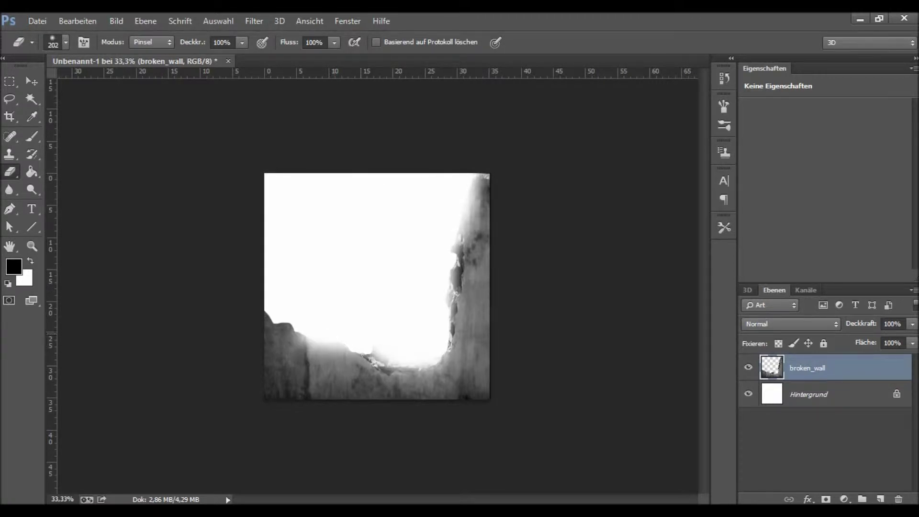
- Squash the wall into the upper half and erase the dark band along its bottom
key("ctrl+t")
left_click_drag(489, 399, 495, 316)
key("Return")
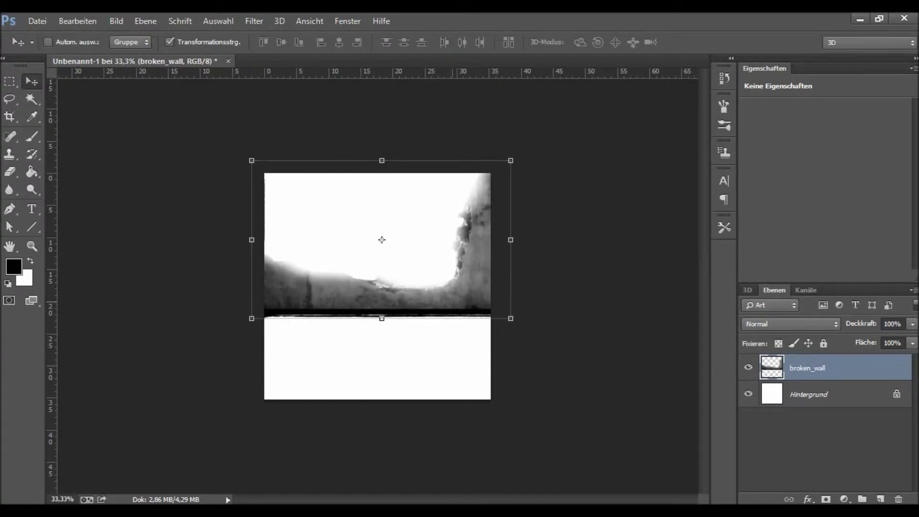
key("z")
key("ctrl+plus")
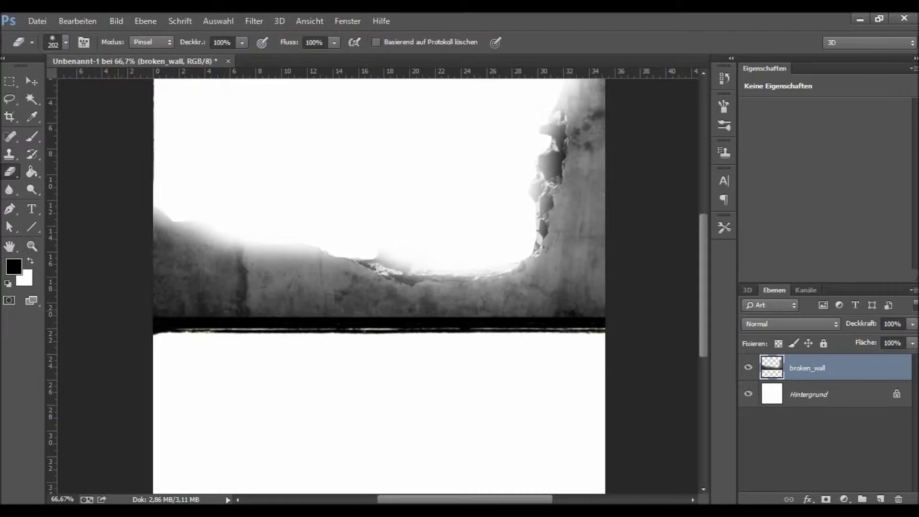
mouse_move(158, 328)
left_mouse_down()
mouse_move(603, 328)
mouse_move(158, 328)
left_mouse_up()
key("ctrl+z")
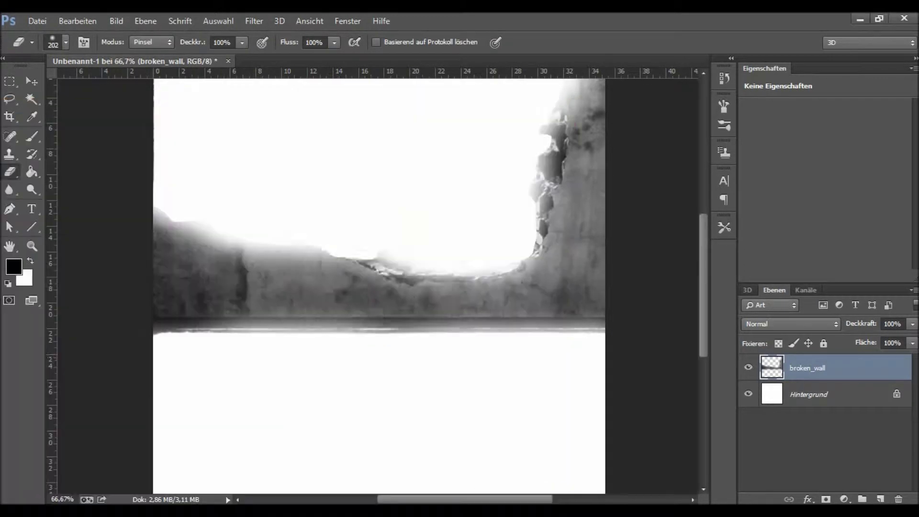
key("Return")
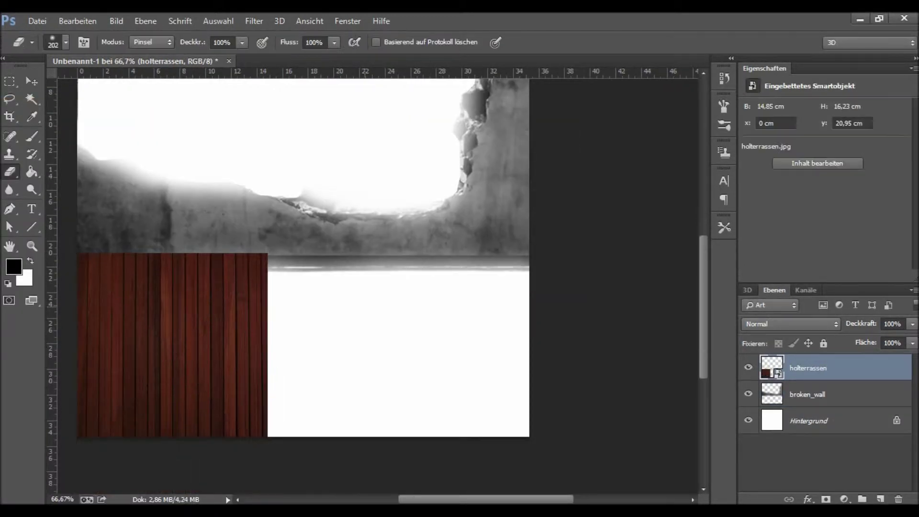
- Duplicate the holterrassen wood layer twice, line the copies up side by side and merge them
right_click(845, 367)
left_click(514, 131)
key("Return")
key("v")
left_click_drag(173, 345, 553, 345)
right_click(800, 368)
left_click(453, 132)
key("Return")
right_click(818, 367)
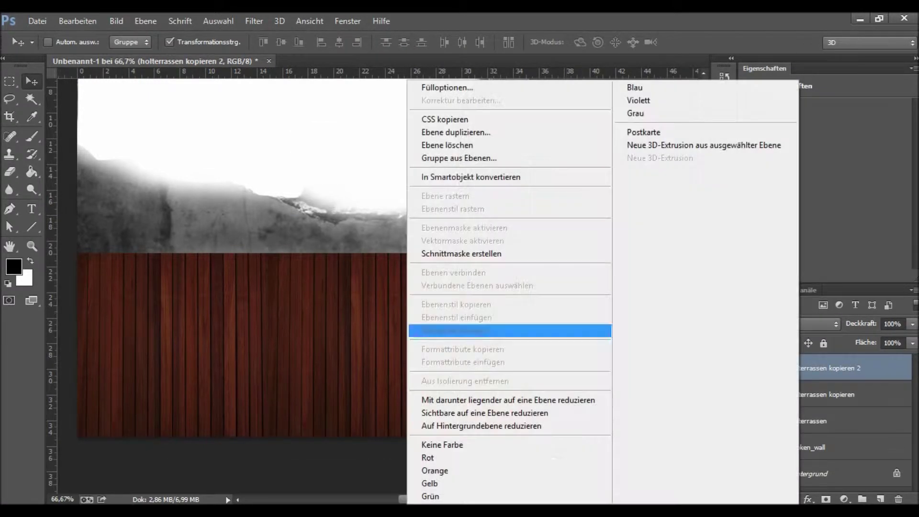
left_click(525, 399)
- Give the merged wood planks a receding floor perspective and nudge them slightly down
key("ctrl+t")
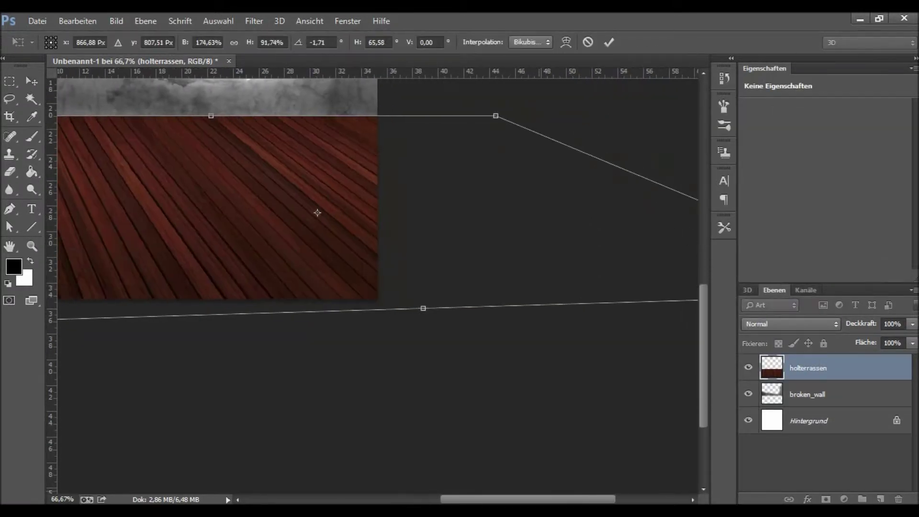
left_click_drag(392, 323, 71, 293)
key("Return")
scroll(378, 282, "down", 3)
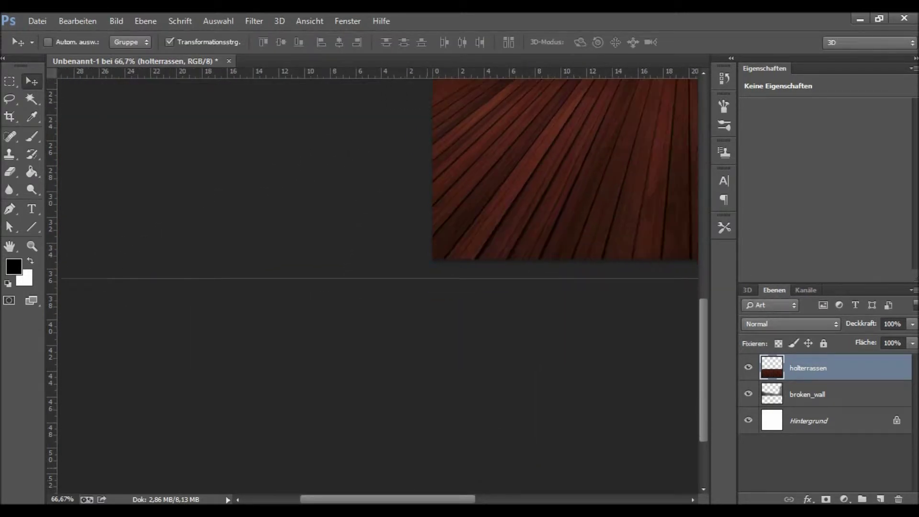
scroll(378, 282, "up", 5)
key("ctrl+minus")
left_click_drag(436, 395, 437, 400)
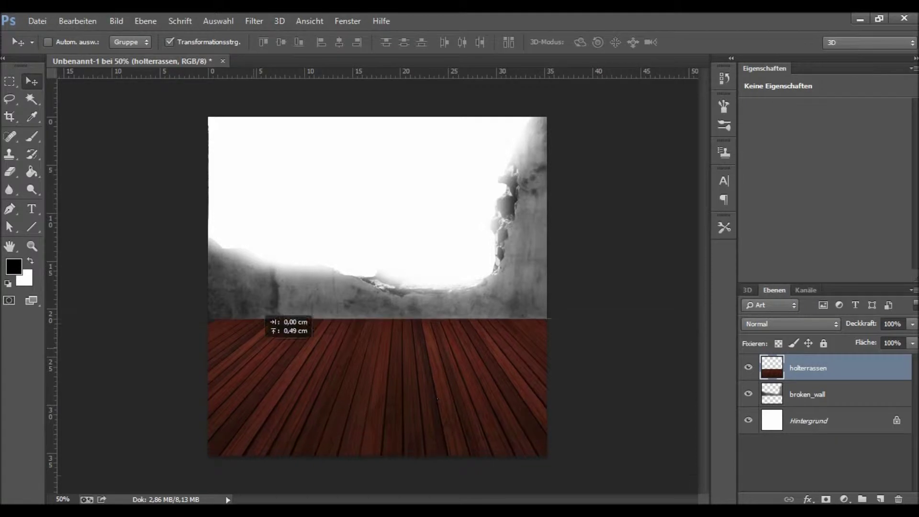
- Erase the floor's top edge with a 71 px eraser to blend it into the wall
key("e")
left_click(65, 43)
type("71")
key("Return")
left_click_drag(239, 329, 406, 330)
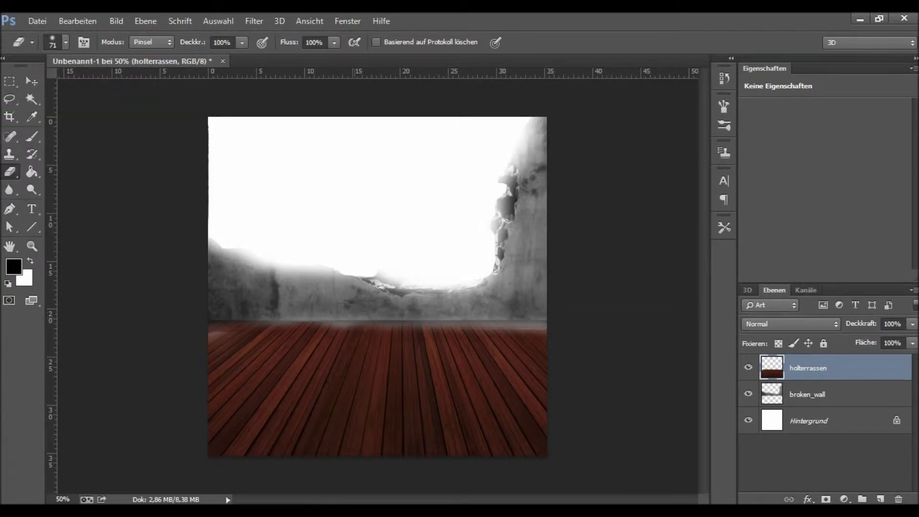
left_click(116, 21)
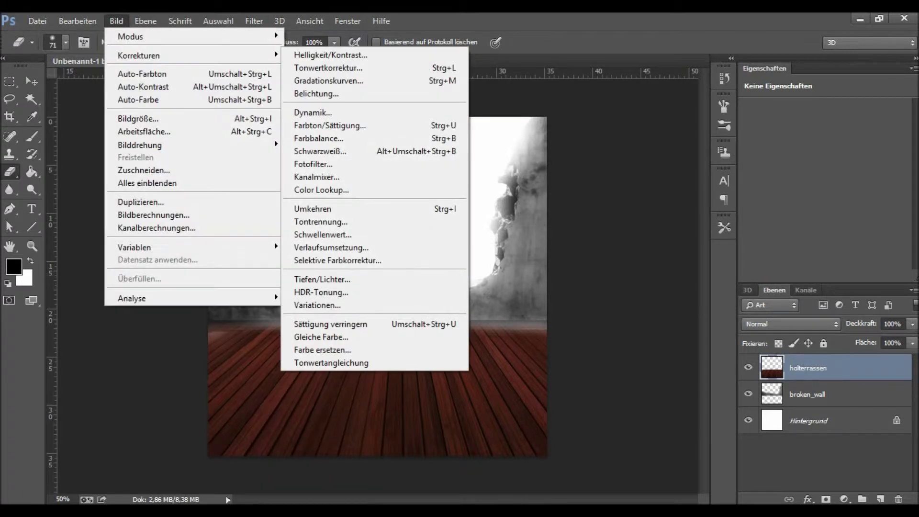
- Darken the wood floor with Brightness/Contrast at -98, then apply a Levels adjustment
left_click(493, 55)
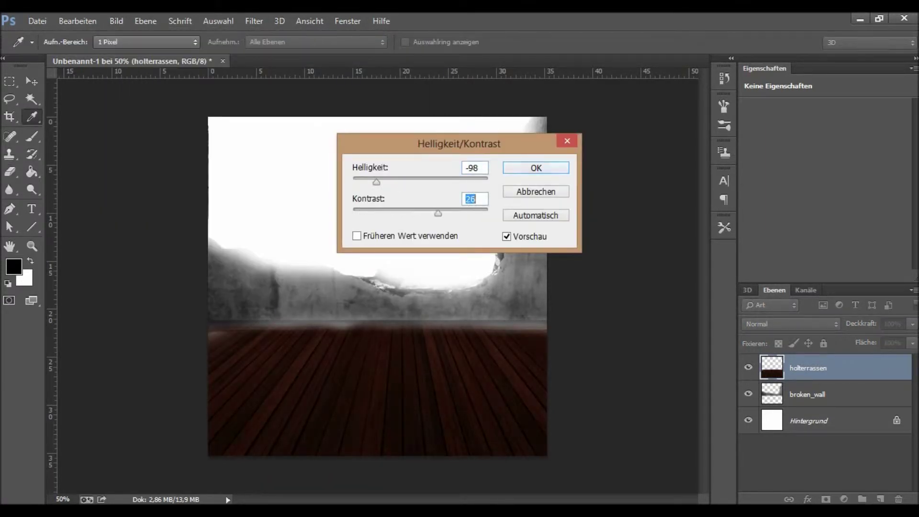
key("Return")
left_click(116, 21)
left_click(497, 62)
key("Return")
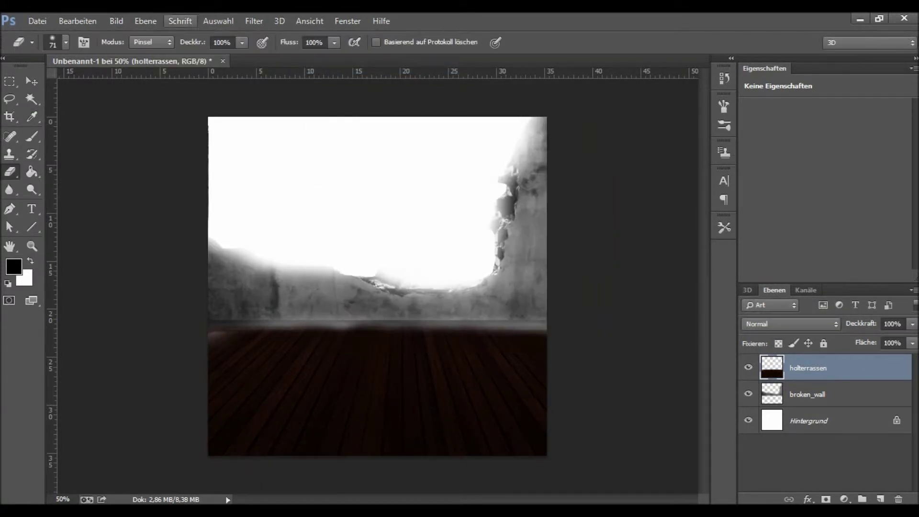
- Convert the floor to black and white via Schwarzweiß, entering a value of 64
left_click(116, 21)
left_click(498, 149)
type("64")
key("Tab")
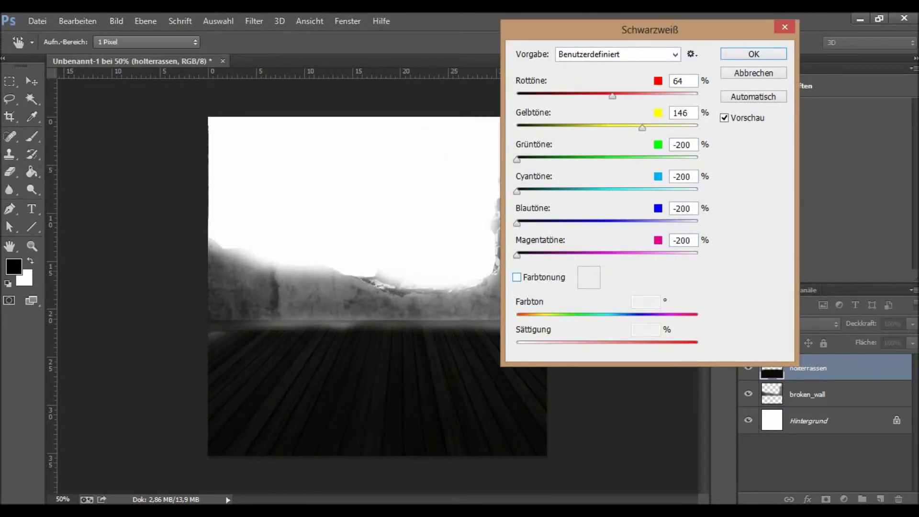
key("Return")
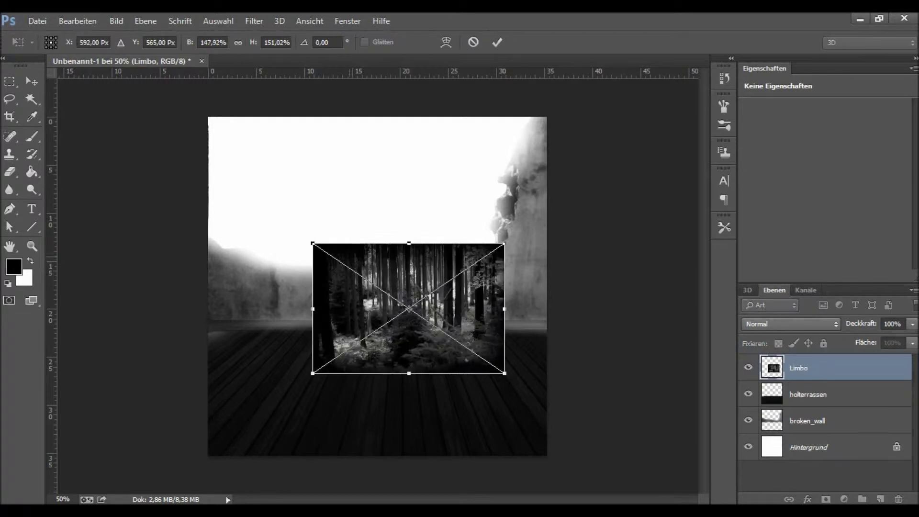
- Place Limbo.jpg below the broken_wall layer and stretch it to full canvas width
left_click_drag(523, 206, 546, 207)
key("Return")
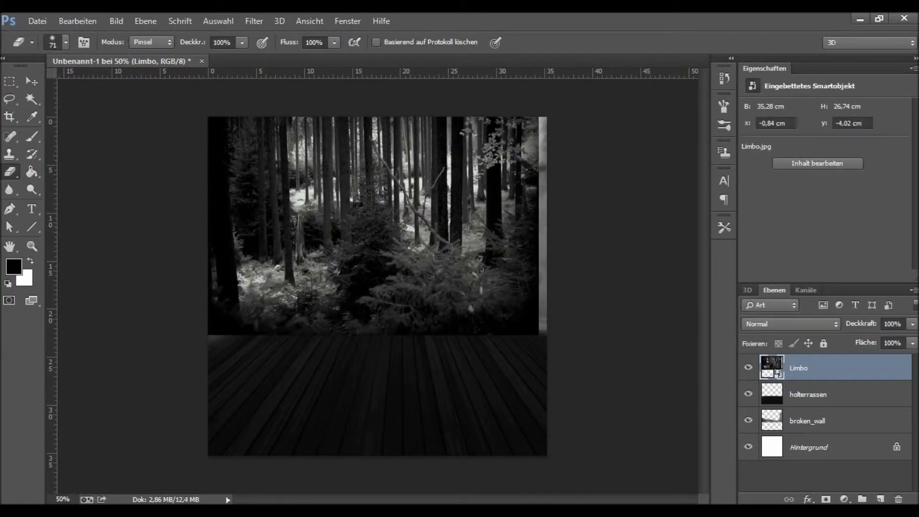
key("ctrl+bracketleft")
key("ctrl+bracketleft")
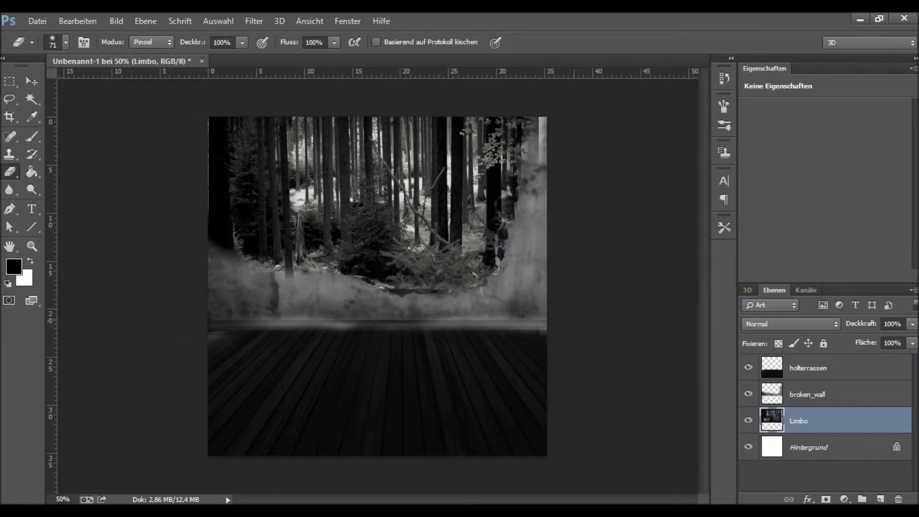
key("v")
left_click_drag(547, 207, 576, 207)
left_click_drag(199, 207, 171, 207)
key("Return")
- Place a smoke texture in a new group, set it to Aufhellen, on the lower-left floor
key("alt+Tab")
left_click_drag(406, 278, 374, 239)
key("Return")
right_click(821, 421)
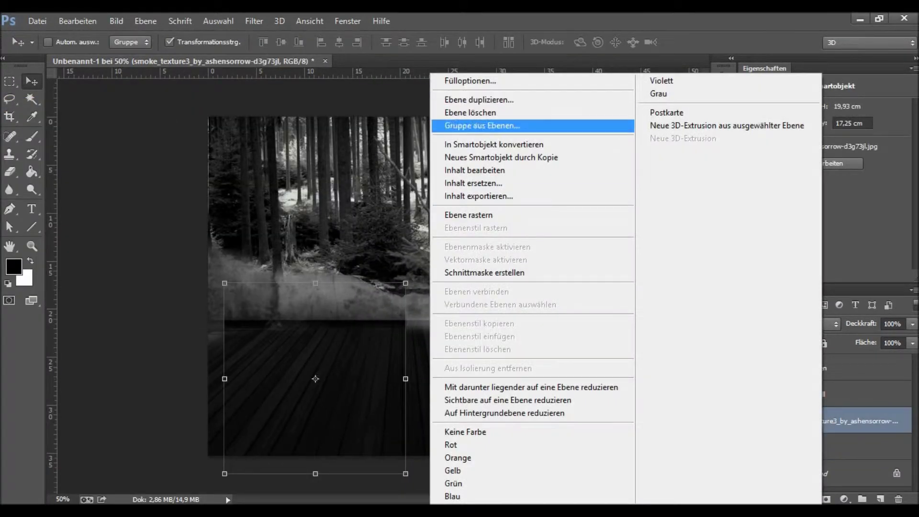
key("Escape")
key("ctrl+shift+bracketright")
key("ctrl+g")
left_click_drag(315, 378, 309, 350)
left_click(791, 324)
left_click(766, 103)
mouse_move(309, 351)
left_mouse_down()
mouse_move(282, 387)
mouse_move(507, 302)
left_mouse_up()
- Duplicate the smoke, move the copy to the lower right and soften its left edge
right_click(842, 382)
left_click(555, 189)
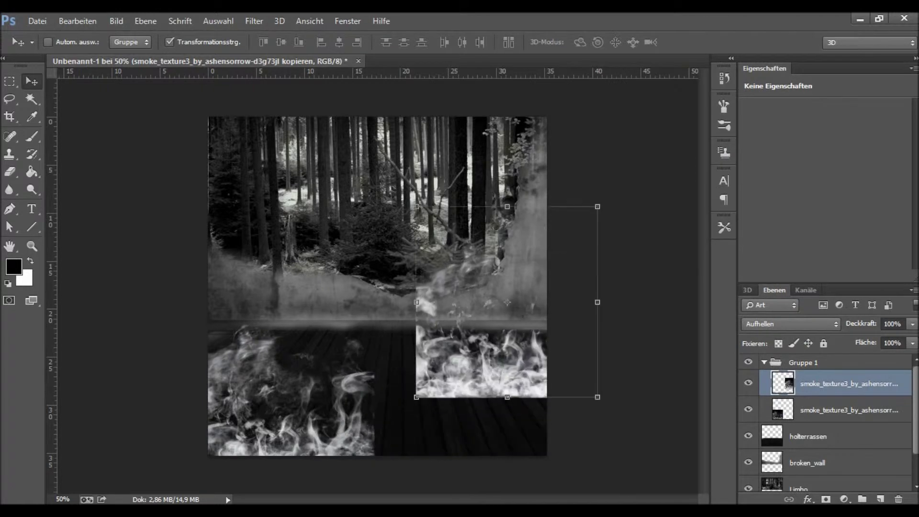
key("v")
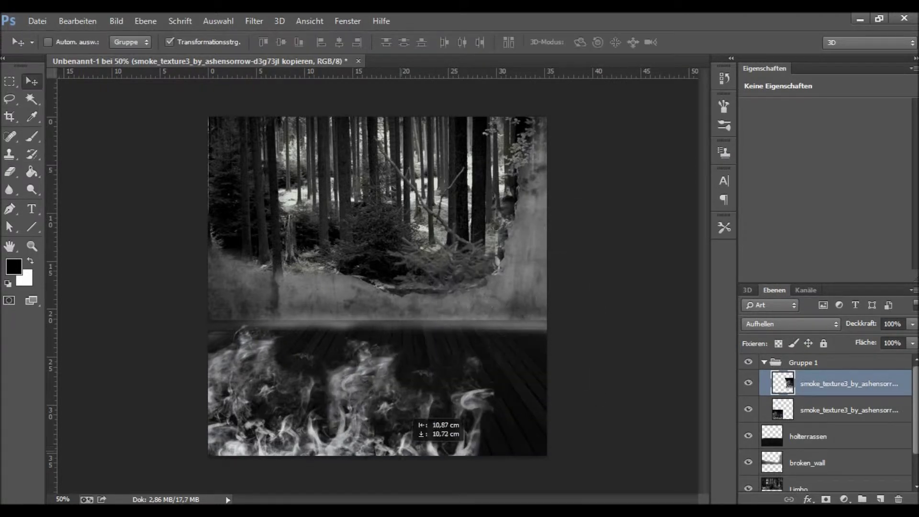
left_click_drag(478, 364, 512, 398)
left_click_drag(445, 363, 445, 421)
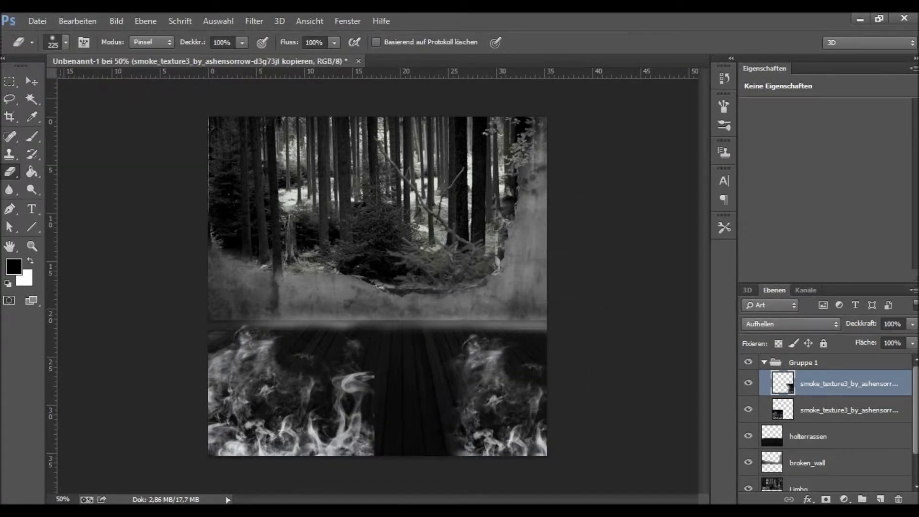
key("v")
left_click_drag(541, 385, 383, 411)
- Enlarge smoke_texture2766 over the floor and blend it so only the white shows
right_click(842, 383)
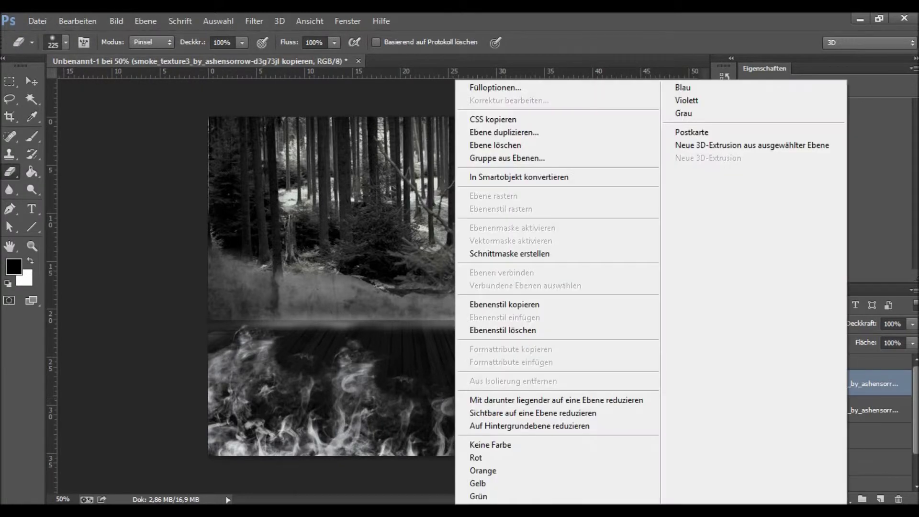
left_click_drag(421, 318, 495, 387)
left_click(790, 324)
left_click(756, 116)
left_click_drag(414, 335, 481, 358)
left_click(790, 324)
left_click(755, 267)
- Try brightening blend modes on smoke_texture2766 and commit its size and position
key("Up")
key("Up")
key("Up")
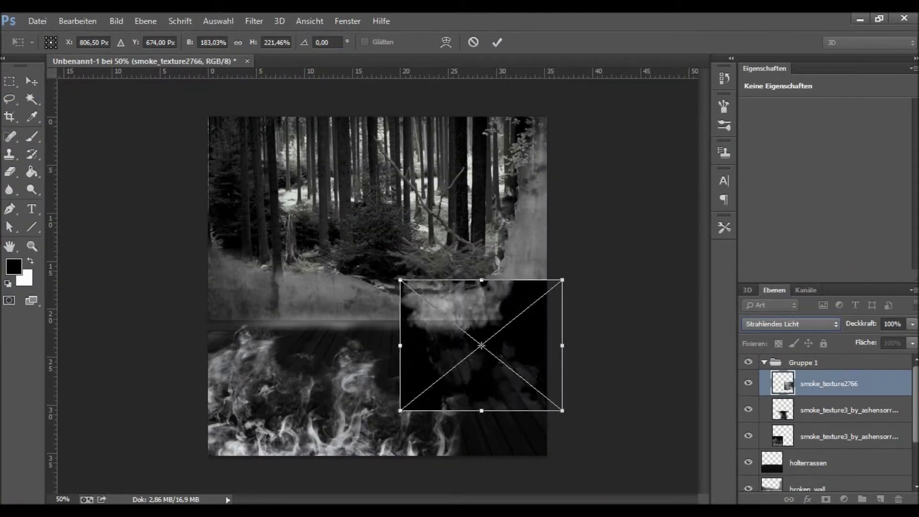
key("Up")
key("Up")
key("Up")
key("Up")
key("Up")
key("Up")
key("Up")
key("Up")
key("Up")
left_click(790, 324)
left_click(773, 127)
left_click(790, 324)
- Set smoke_texture2766 to the Aufhellen blend mode
key("Up")
key("Return")
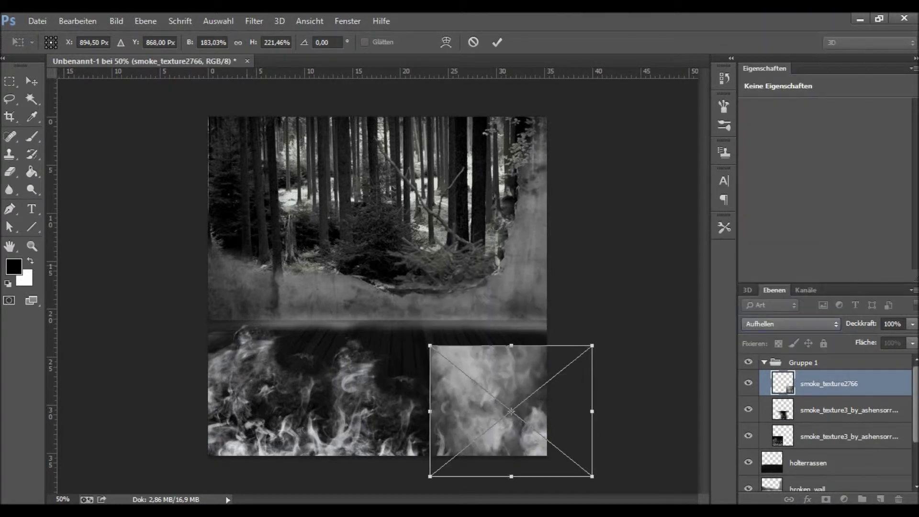
key("Return")
key("e")
right_click(834, 383)
left_click(790, 324)
key("Return")
key("Down")
key("Down")
key("Down")
key("Down")
key("Down")
key("Down")
key("Up")
key("Up")
key("Up")
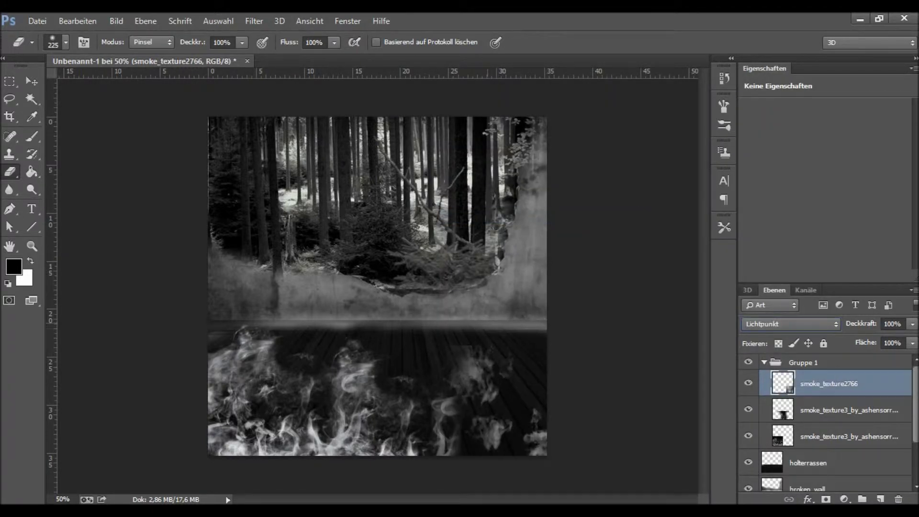
- Duplicate smoke toward the trees, shift the floor smoke copy sideways, and position smoke_texture2797
key("v")
left_click_drag(447, 345, 469, 376)
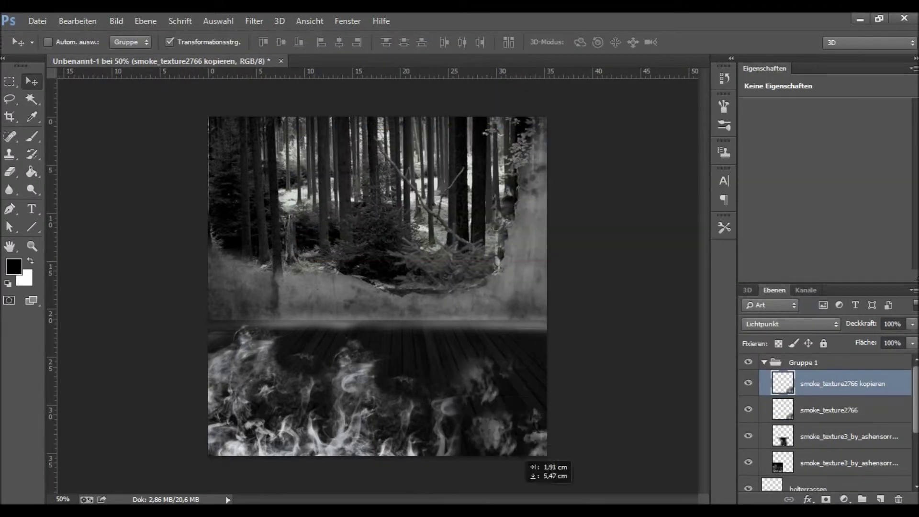
left_click_drag(323, 215, 332, 204)
key("b")
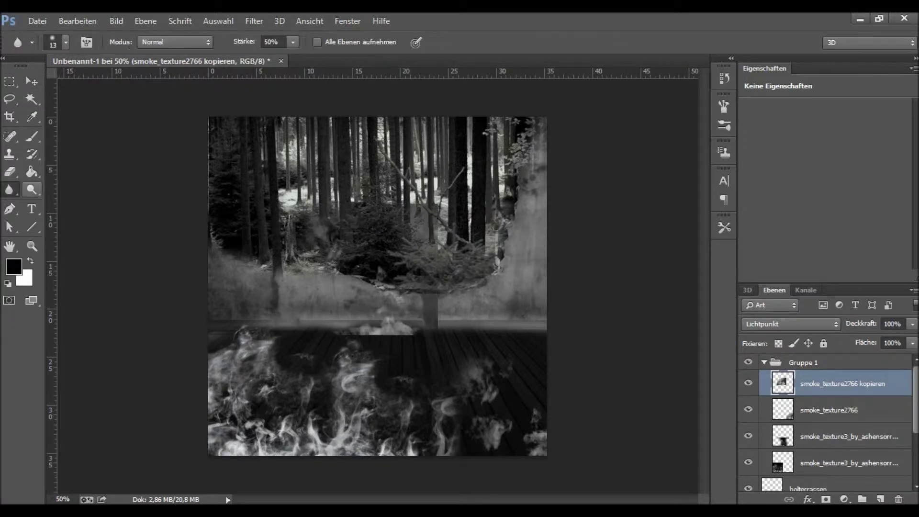
left_click(847, 436)
key("v")
left_click_drag(341, 328, 460, 359)
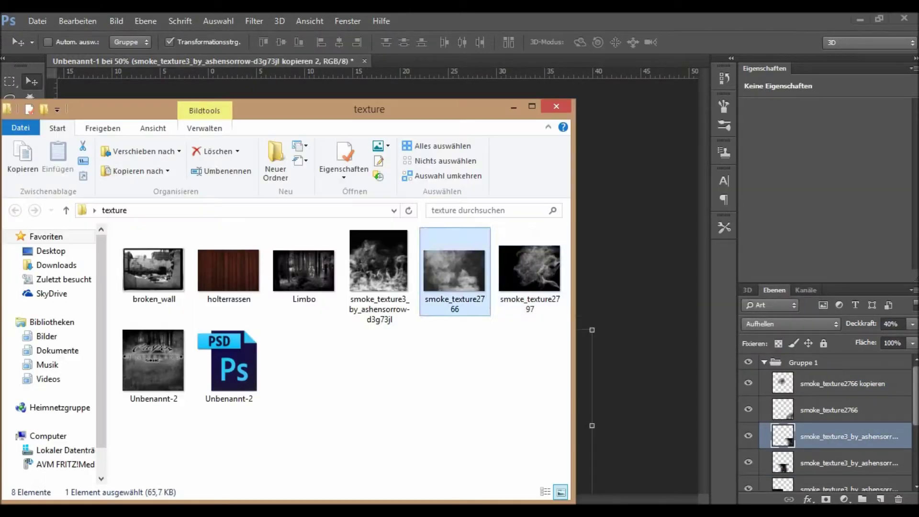
left_click_drag(455, 263, 377, 287)
- Place the new smoke texture over the floor in Aufhellen blend mode and erase parts of it
key("Return")
right_click(842, 436)
left_click(555, 156)
left_click(789, 323)
left_click(766, 115)
left_click_drag(378, 286, 423, 388)
key("e")
left_click_drag(411, 281, 469, 281)
key("v")
mouse_move(426, 398)
left_mouse_down()
mouse_move(502, 398)
mouse_move(238, 354)
left_mouse_up()
- Make three copies of the smoke layer and group them into Gruppe 1 at low opacity
key("ctrl+j")
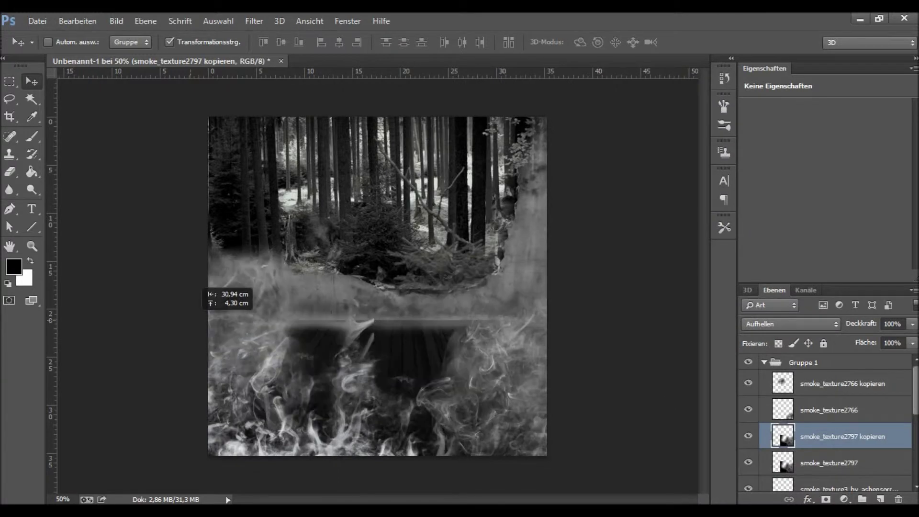
key("e")
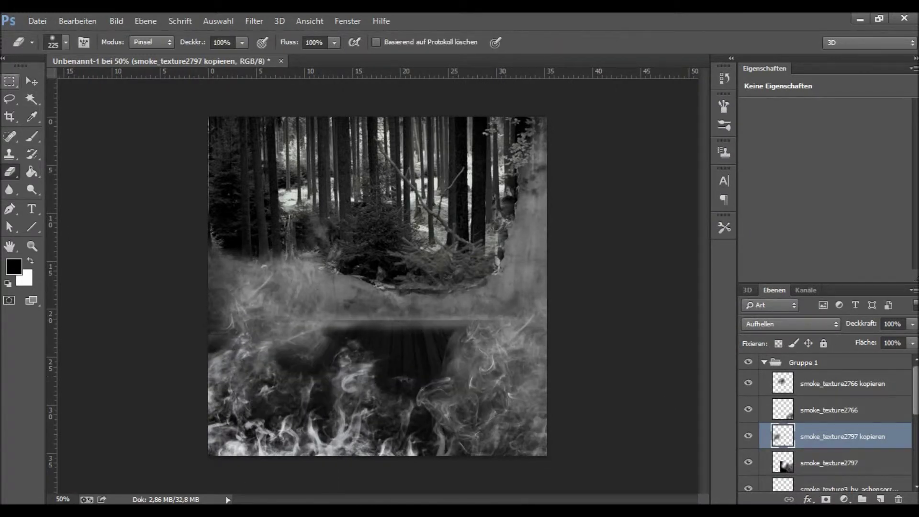
key("v")
key("ctrl+j")
left_click_drag(381, 380, 283, 365)
right_click(807, 436)
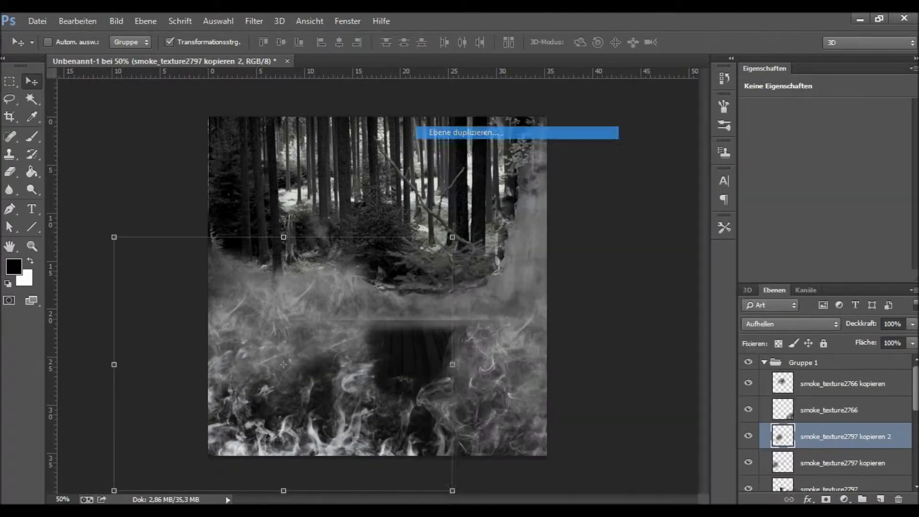
left_click(464, 132)
key("Return")
key("ctrl+g")
left_click_drag(912, 324, 864, 338)
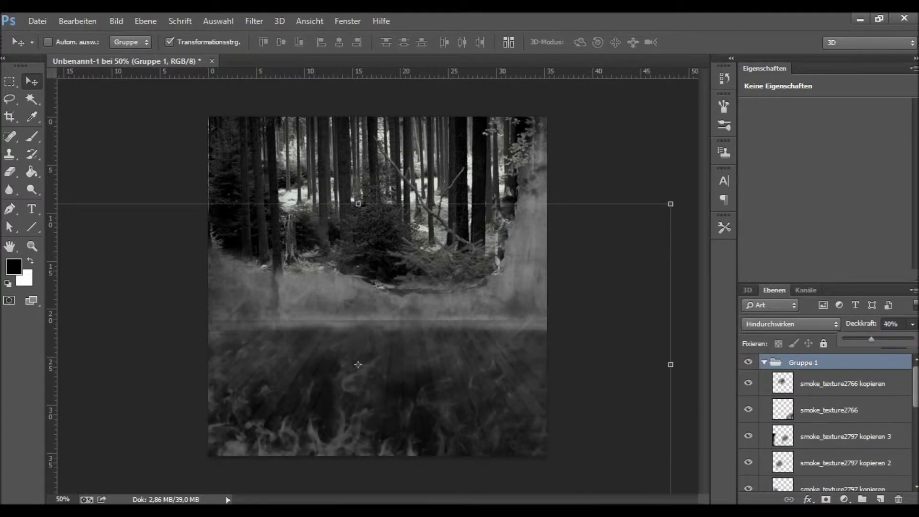
- Duplicate Gruppe 1 and move the copied smoke group across the canvas
right_click(833, 362)
left_click(703, 143)
key("Return")
left_click_drag(390, 293, 445, 311)
key("e")
- Step through the smoke layers inside the copied group, then reselect the copied group
left_click(828, 409)
left_click(842, 384)
left_click(828, 410)
left_click(842, 436)
key("alt+bracketleft")
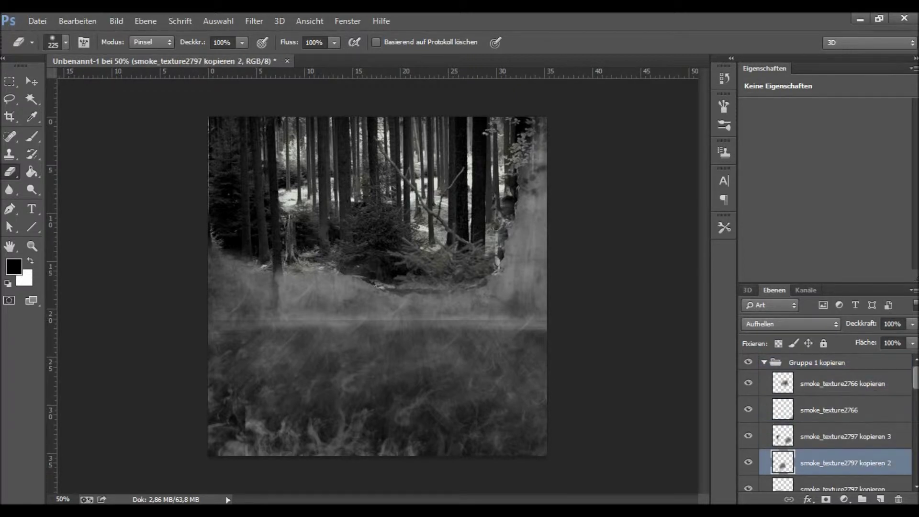
key("alt+bracketleft")
key("alt+bracketleft")
key("alt+bracketleft")
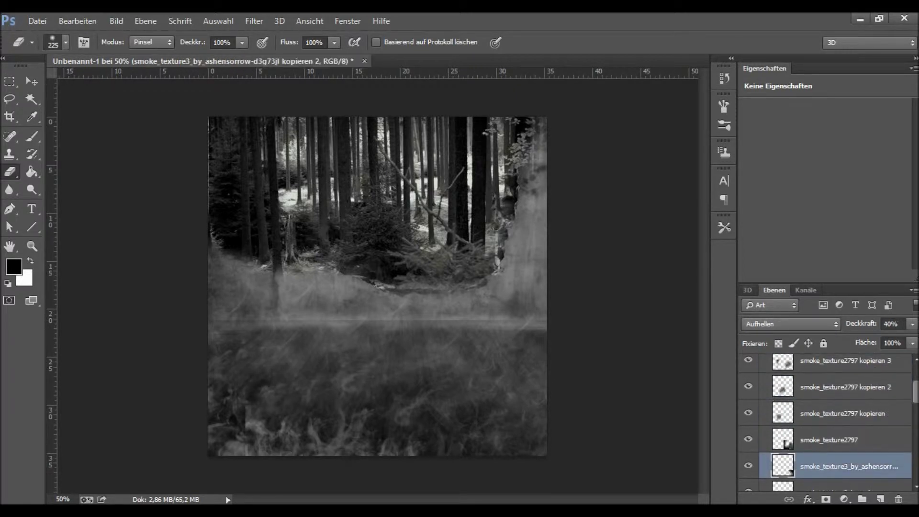
key("alt+bracketleft")
key("alt+bracketleft")
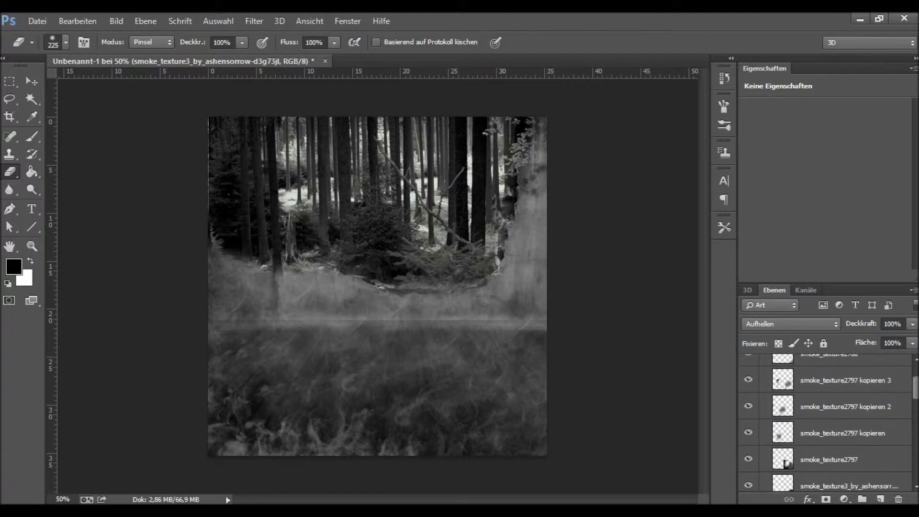
key("alt+period")
right_click(833, 363)
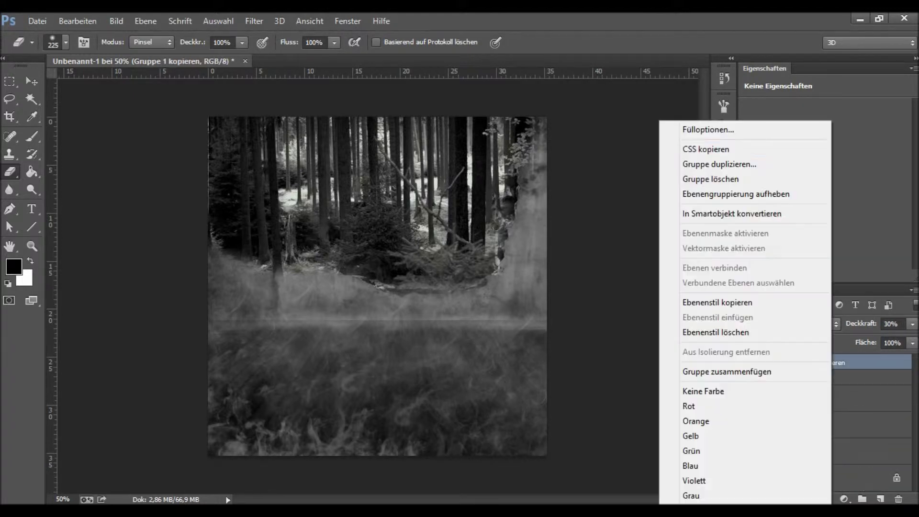
- Duplicate the smoke group again, move it higher, set 18% opacity and enlarge it
left_click(689, 166)
key("Return")
key("v")
left_click_drag(335, 239, 294, 95)
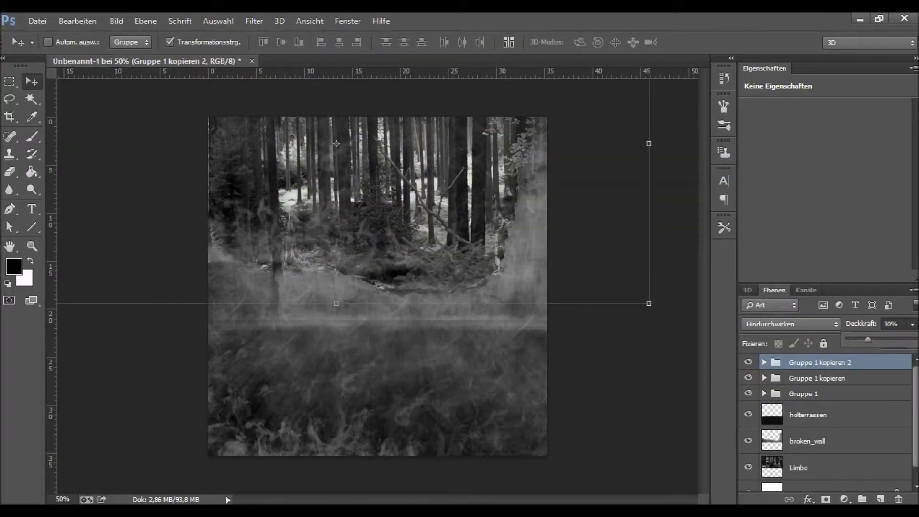
key("1")
key("8")
key("Return")
- Step through the new group's smoke layers and shift the top smoke group down
key("alt+bracketleft")
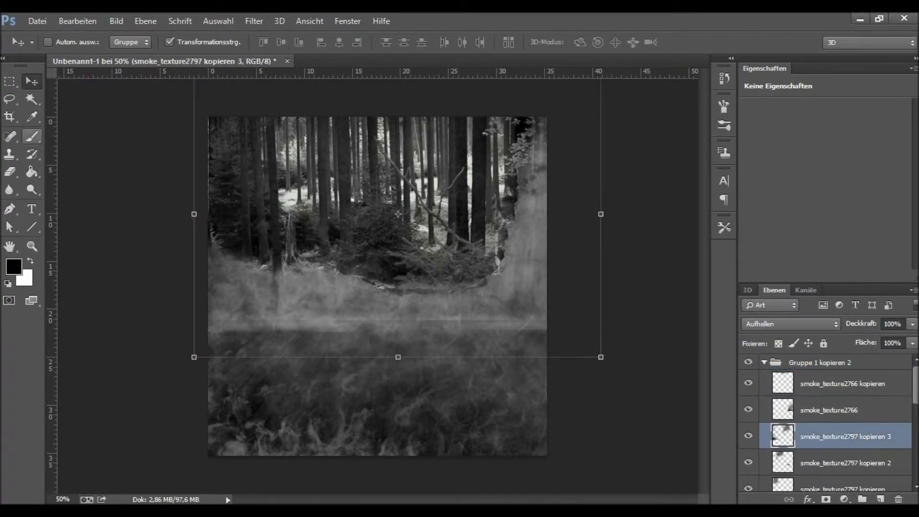
key("e")
key("alt+bracketleft")
key("alt+bracketleft")
key("alt+bracketleft")
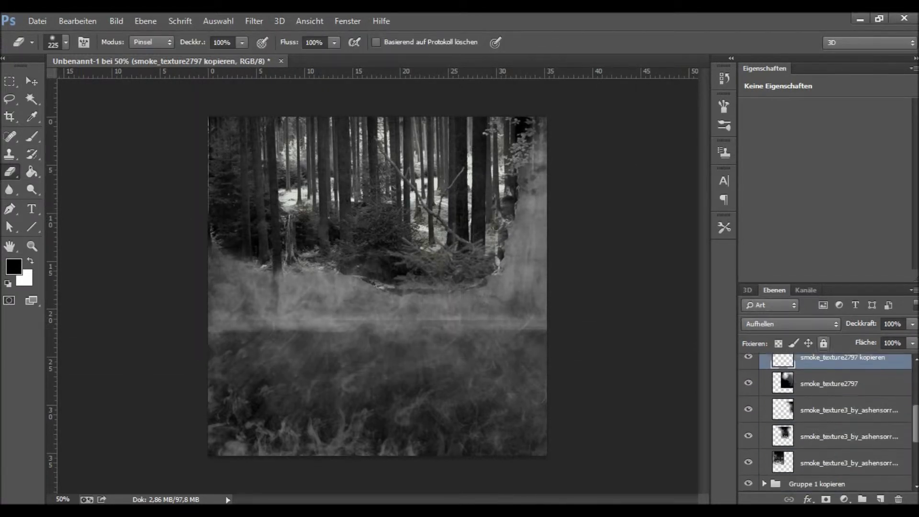
key("alt+bracketleft")
key("alt+bracketleft")
key("alt+bracketleft")
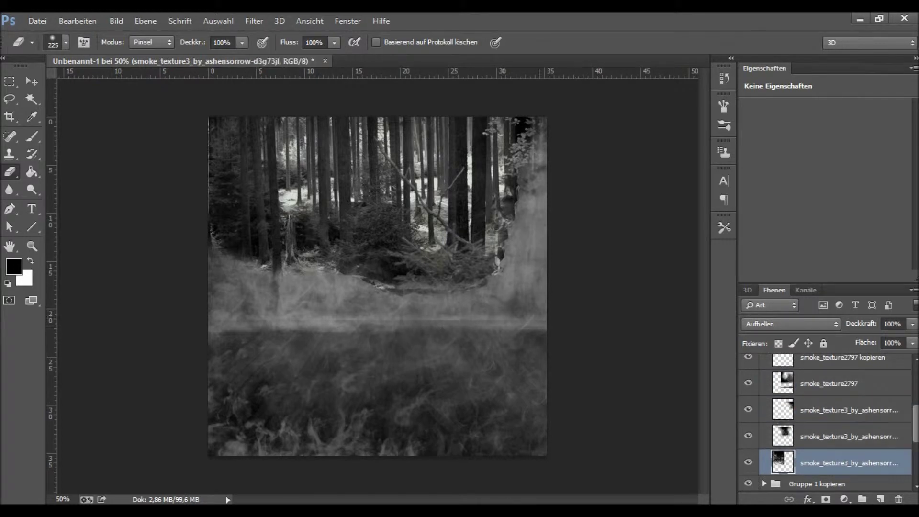
left_click_drag(472, 293, 471, 335)
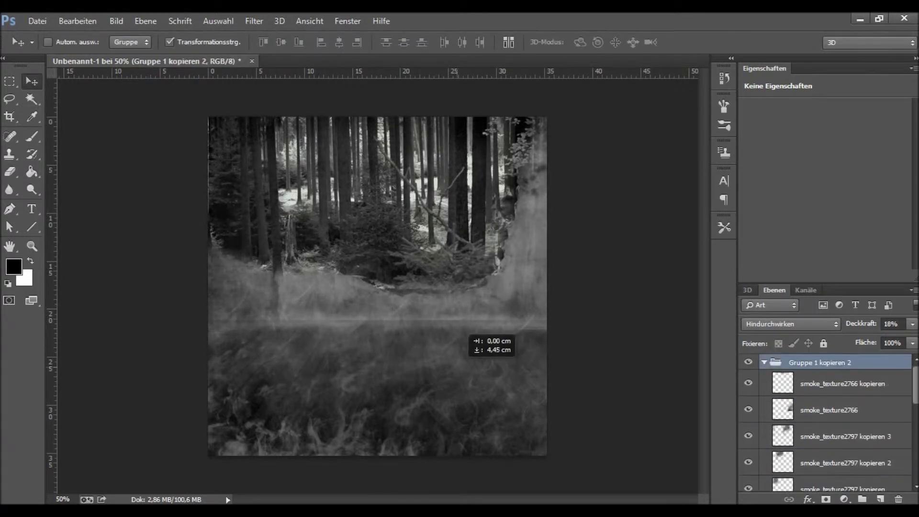
- Paint a test black stroke with an 88 px brush on a new layer beneath the smoke groups
left_click(879, 499)
mouse_move(517, 313)
left_mouse_down()
mouse_move(235, 313)
mouse_move(546, 325)
left_mouse_up()
key("ctrl+z")
left_click(66, 42)
type("88")
key("Return")
left_click_drag(861, 324, 827, 324)
left_click_drag(804, 368, 804, 419)
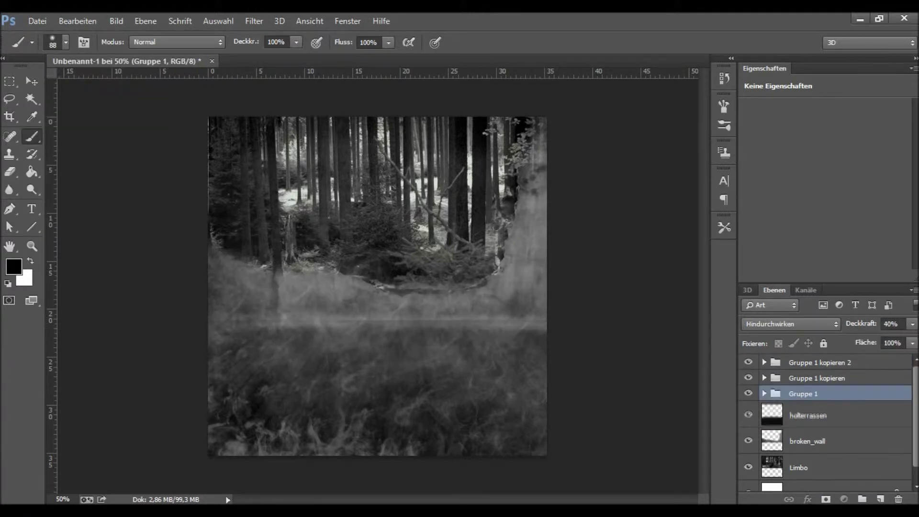
- Select Gruppe 1 and raise its opacity slightly
left_click(807, 414)
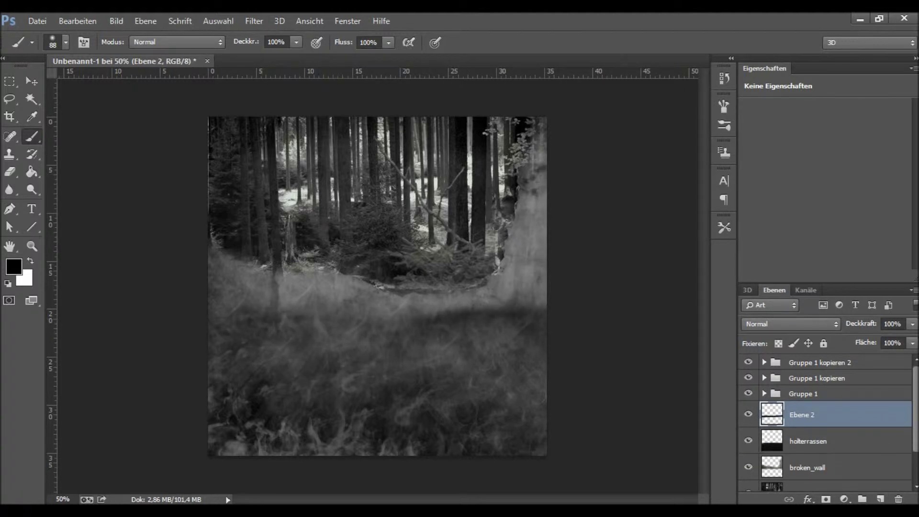
key("alt+period")
key("alt+bracketleft")
key("alt+bracketleft")
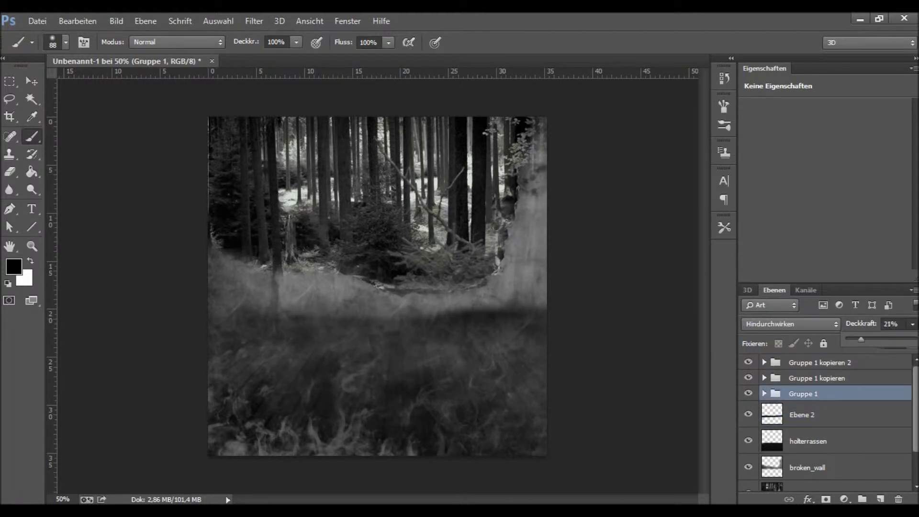
left_click_drag(860, 339, 864, 338)
- Paint a black vignette on a new layer with a 185 px soft brush at 36% opacity, then start a text layer
key("ctrl+shift+alt+n")
left_click(66, 42)
key("Return")
left_click_drag(218, 124, 536, 447)
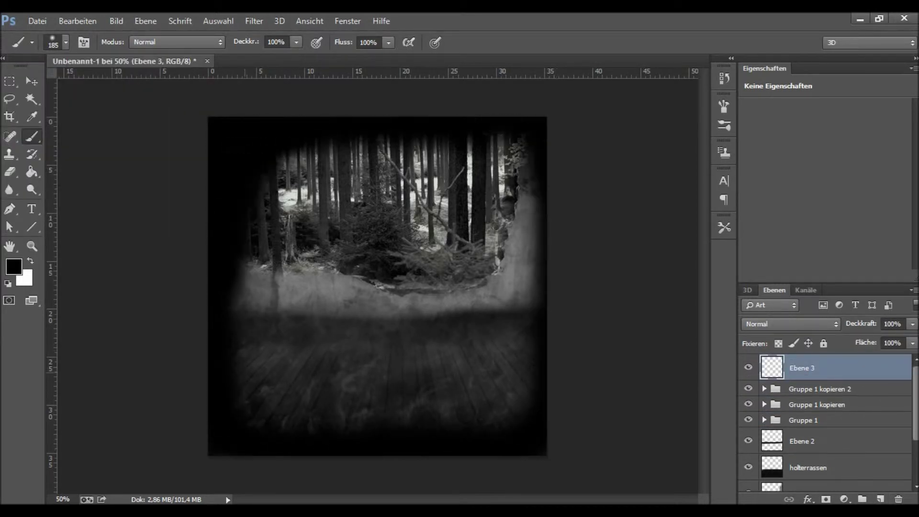
left_click(912, 324)
left_click_drag(906, 339, 875, 338)
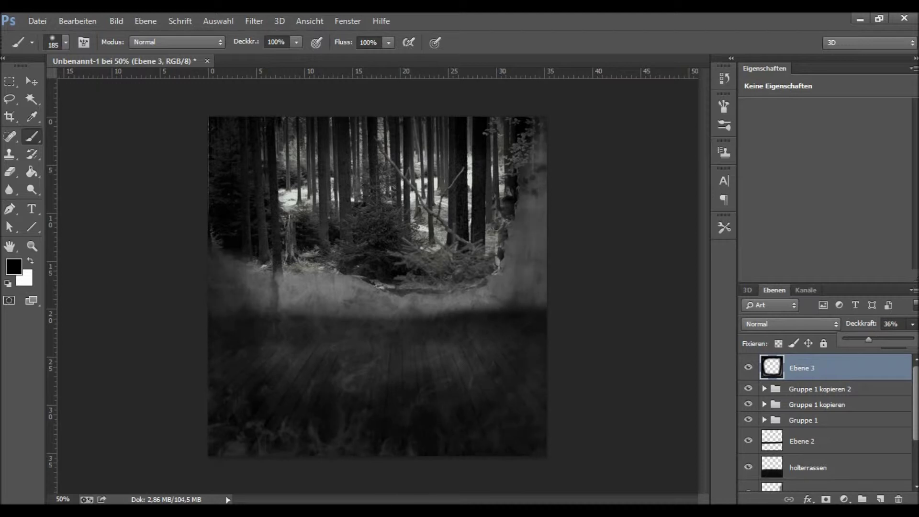
mouse_move(479, 382)
left_mouse_down()
mouse_move(519, 248)
mouse_move(512, 134)
left_mouse_up()
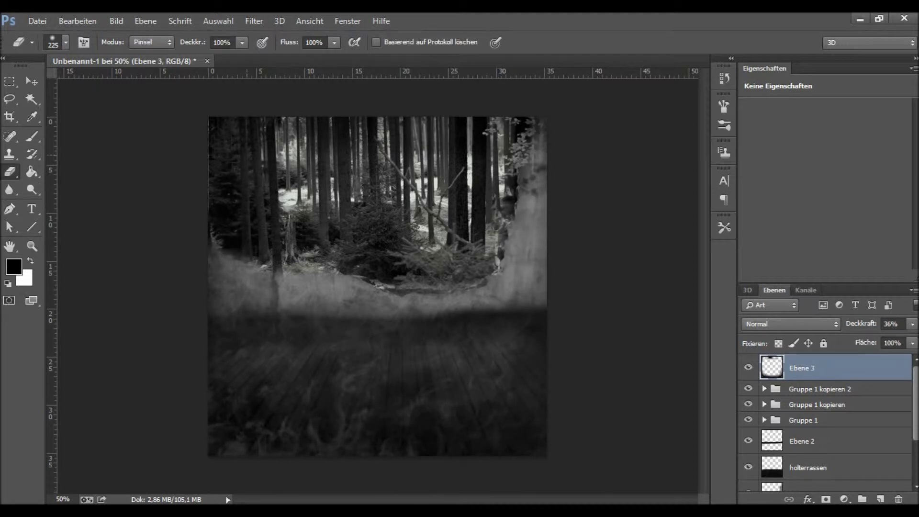
left_click(299, 218)
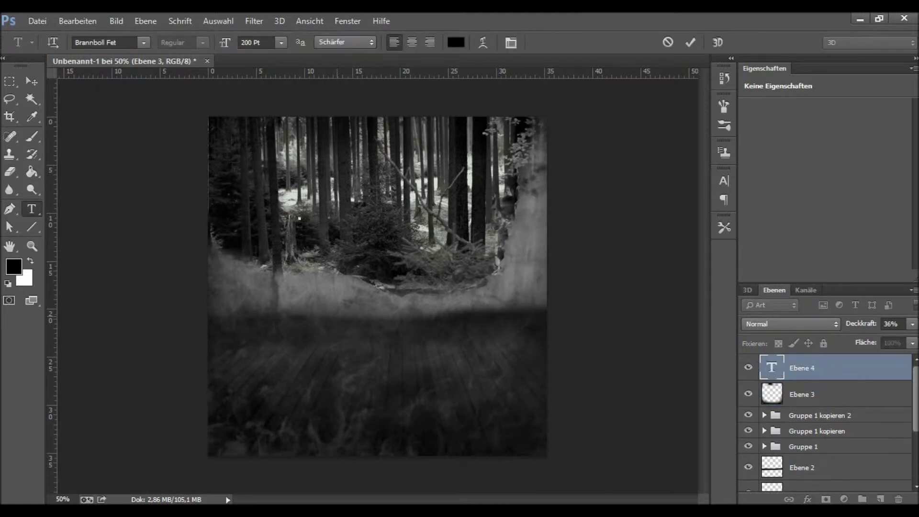
type("Dj Juli")
- Scale the D RECORDS logo layer down and move it into the upper centre of the poster
key("ctrl+a")
left_click(32, 82)
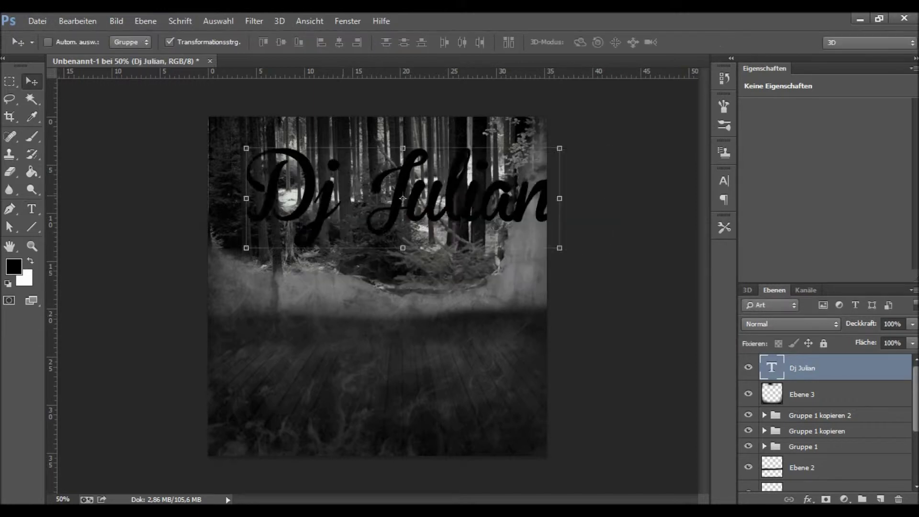
key("ctrl+t")
left_click_drag(464, 265, 453, 226)
left_click_drag(301, 177, 371, 220)
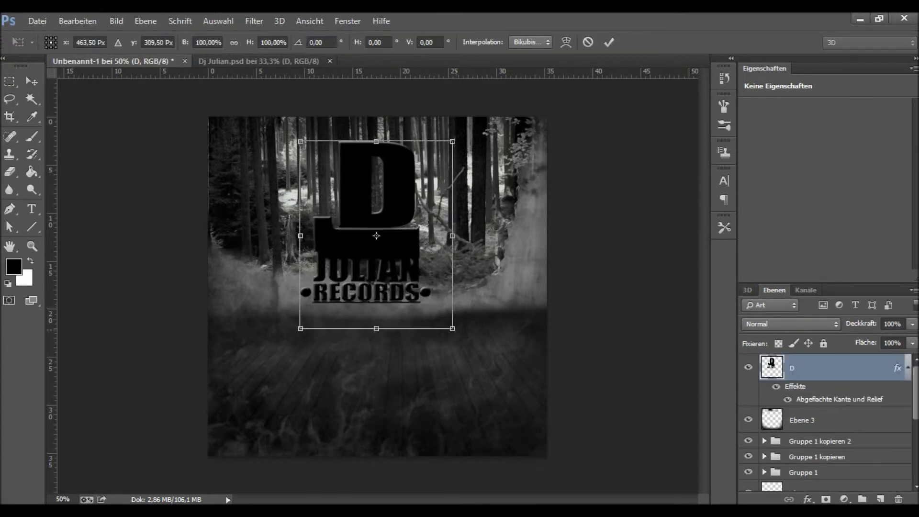
- Duplicate the logo as an enlarged copy behind the original D layer at 34% opacity
right_click(852, 367)
left_click(502, 143)
key("ctrl+t")
left_click_drag(382, 297, 358, 280)
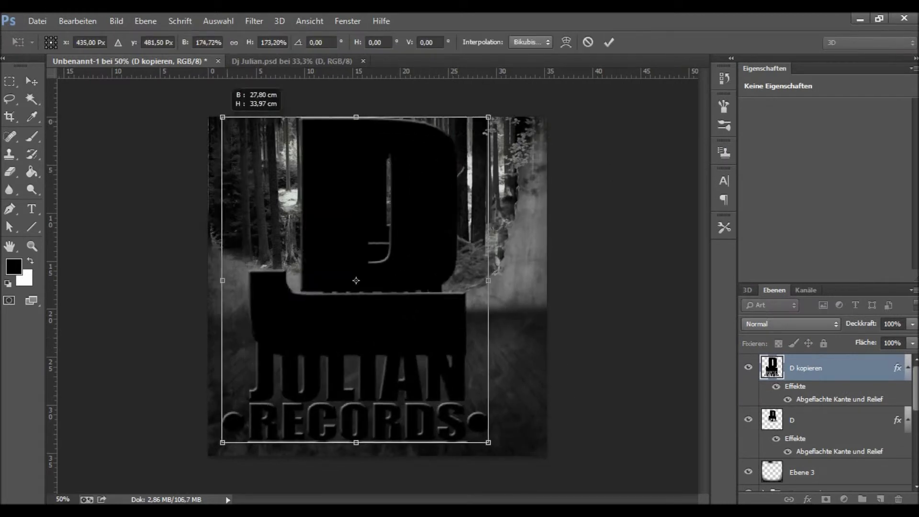
key("Return")
key("ctrl+bracketleft")
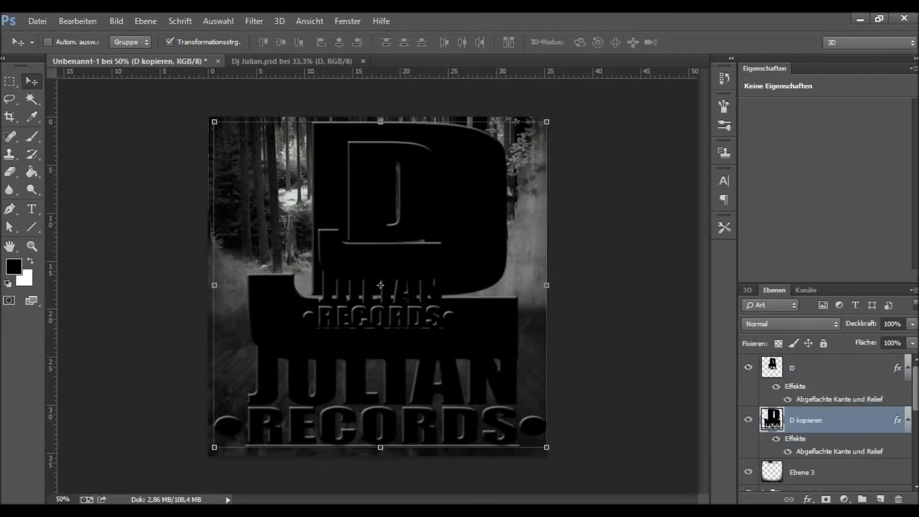
key("3")
key("4")
left_click_drag(380, 285, 371, 281)
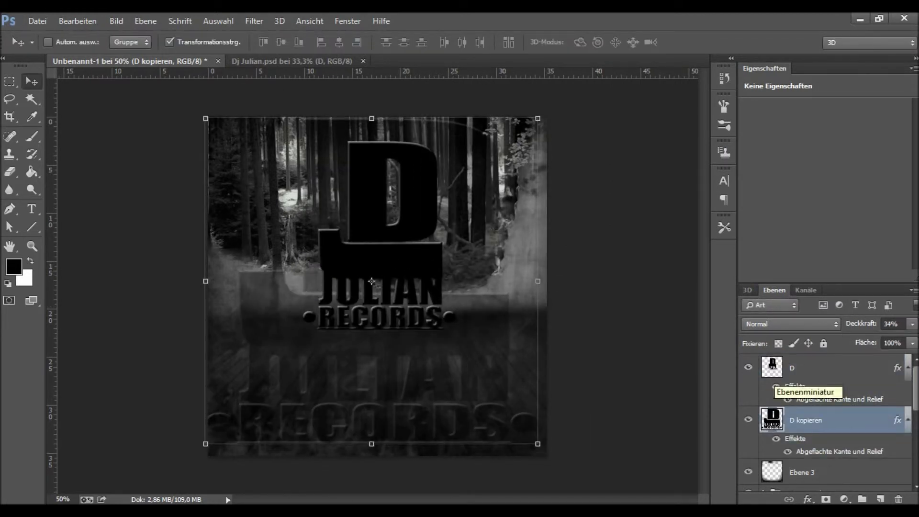
- Open the original D layer's layer style and enable Outer Glow
left_click(771, 368)
double_click(772, 367)
left_click(516, 249)
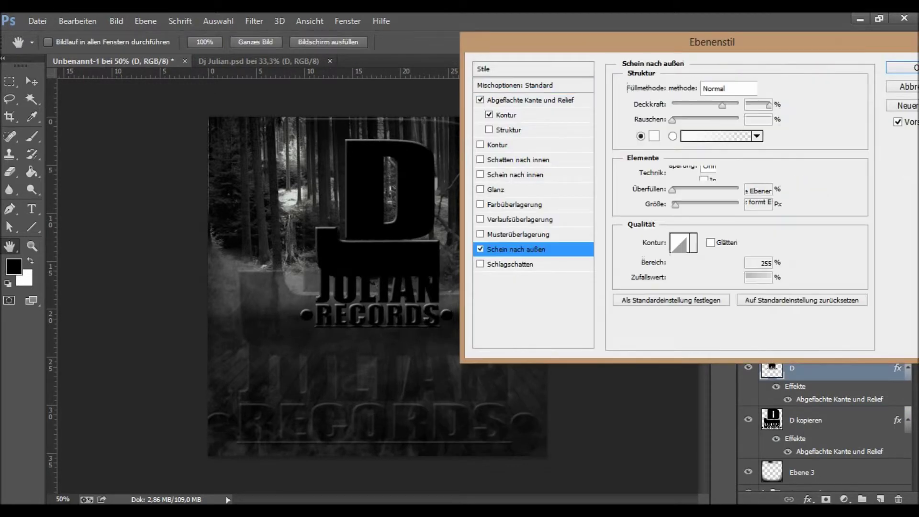
- Widen the logo's outer glow, add a drop shadow, enlarge the logo, and begin a text beneath it
left_click_drag(671, 189, 681, 189)
left_click_drag(675, 204, 682, 204)
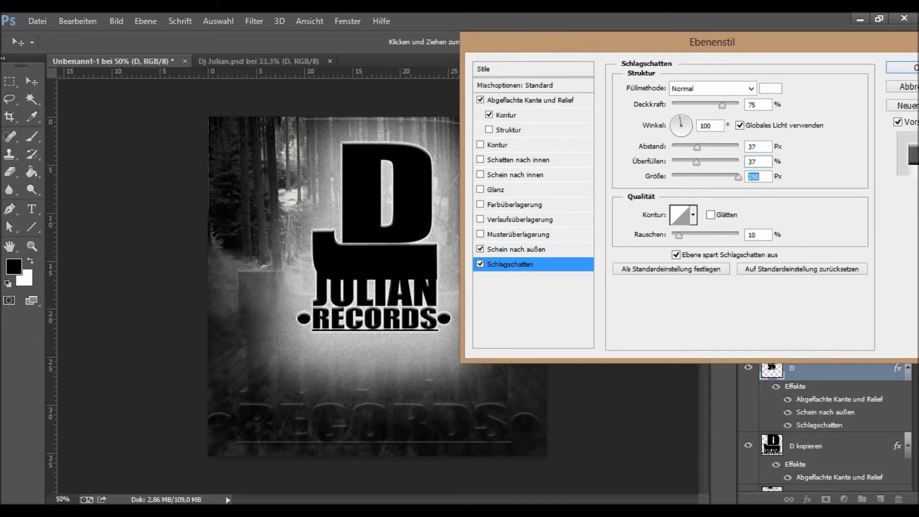
key("Return")
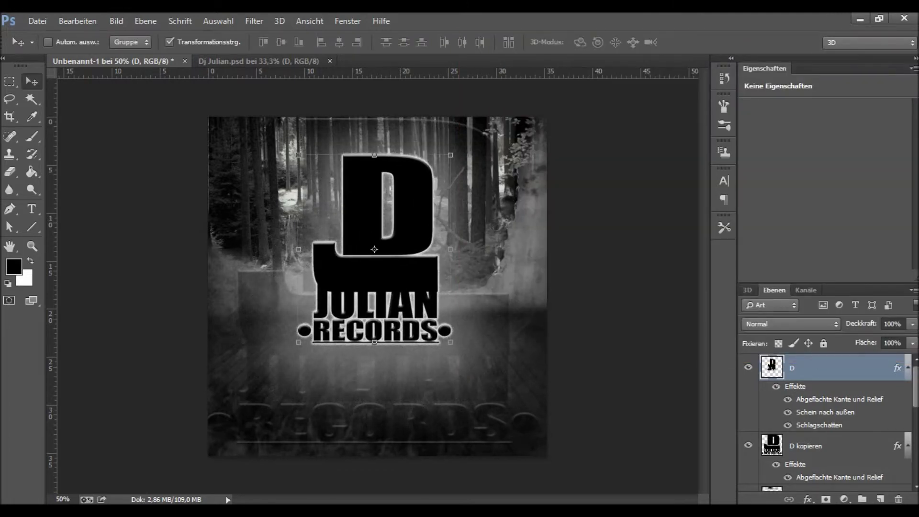
left_click_drag(451, 342, 472, 365)
key("Return")
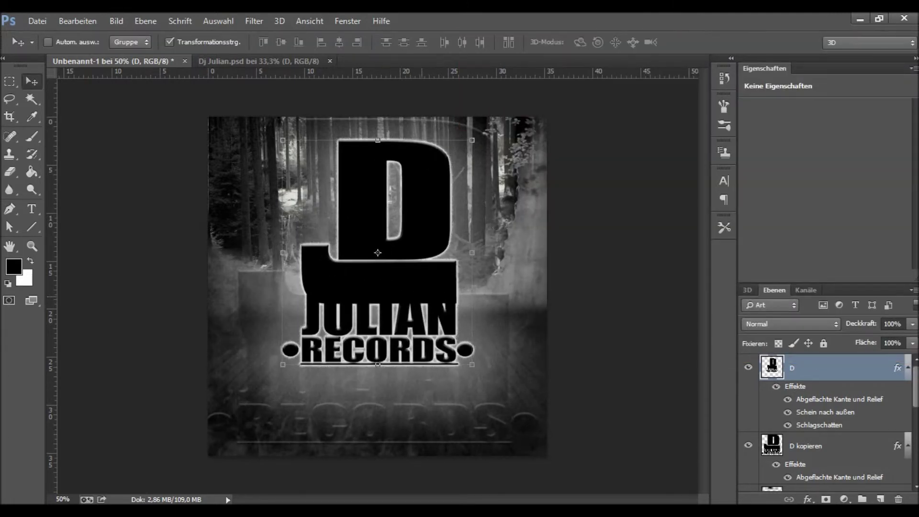
key("t")
left_click(344, 359)
- Type 2014 in Britannic Bold and scale it to fit beneath RECORDS
left_click(144, 42)
key("Escape")
key("Down")
key("Return")
type("014")
left_click(31, 81)
left_click_drag(411, 366, 411, 388)
key("ctrl+t")
left_click_drag(471, 405, 371, 380)
left_click(10, 81)
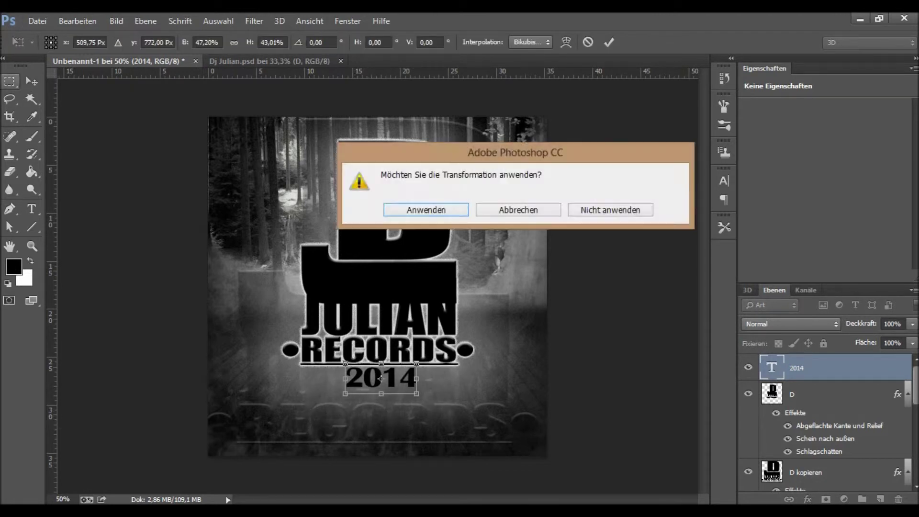
- Fill a black banner on a new layer around 2014, keeping the text above it
key("Return")
left_click(880, 499)
left_click(31, 171)
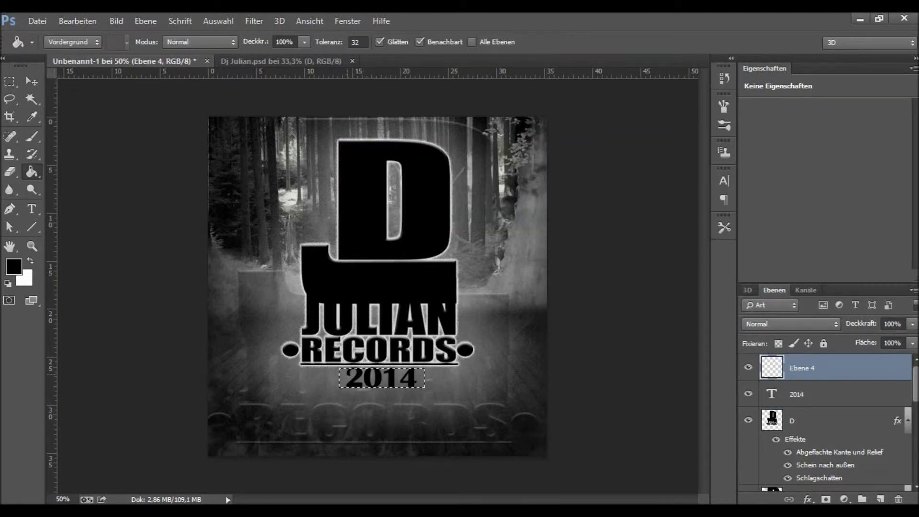
left_click(381, 378)
left_click(31, 82)
key("ctrl+t")
key("Return")
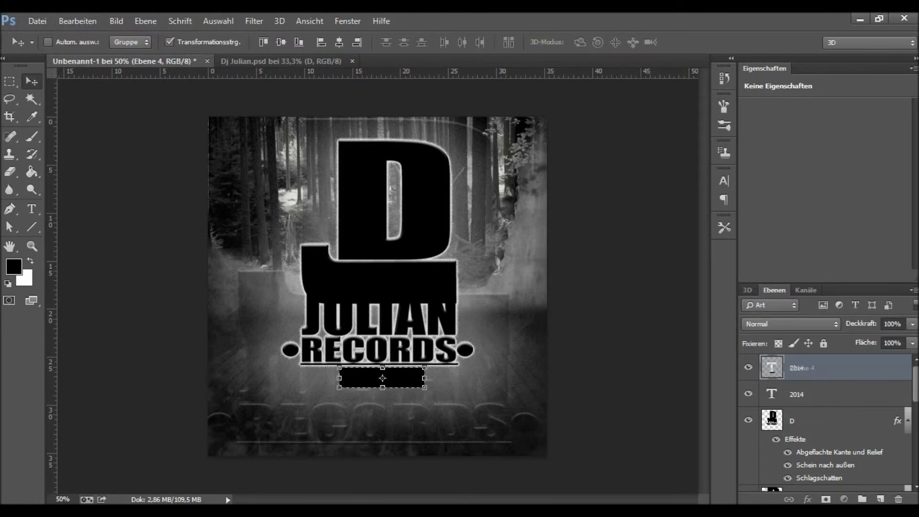
left_click_drag(797, 394, 796, 366)
- Cut the 2014 lettering into the black banner and give it the logo's bevel, glow and shadow
key("m")
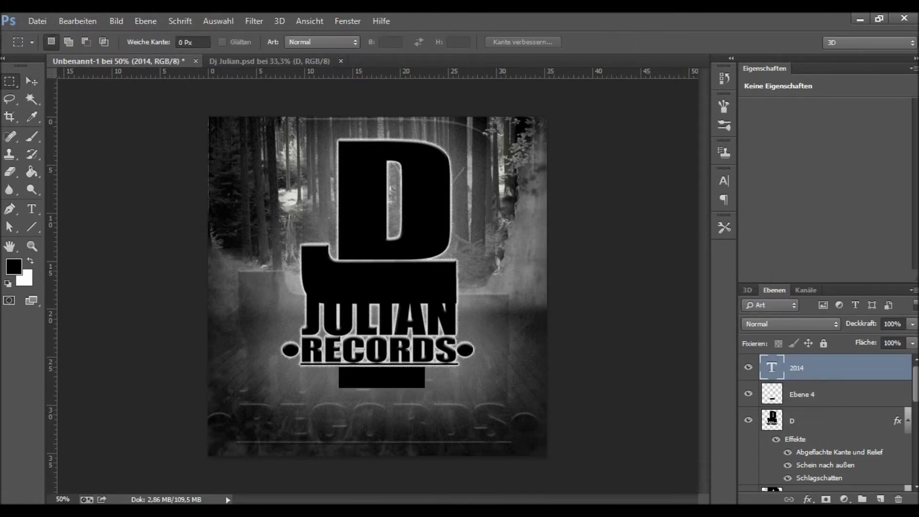
left_click(771, 367, "ctrl")
left_click(802, 393)
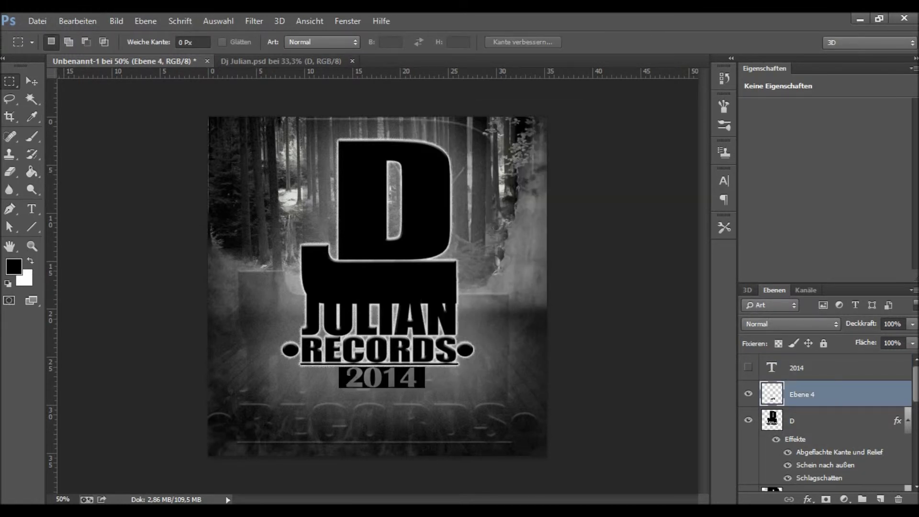
double_click(852, 394)
left_click(533, 237)
left_click(861, 72)
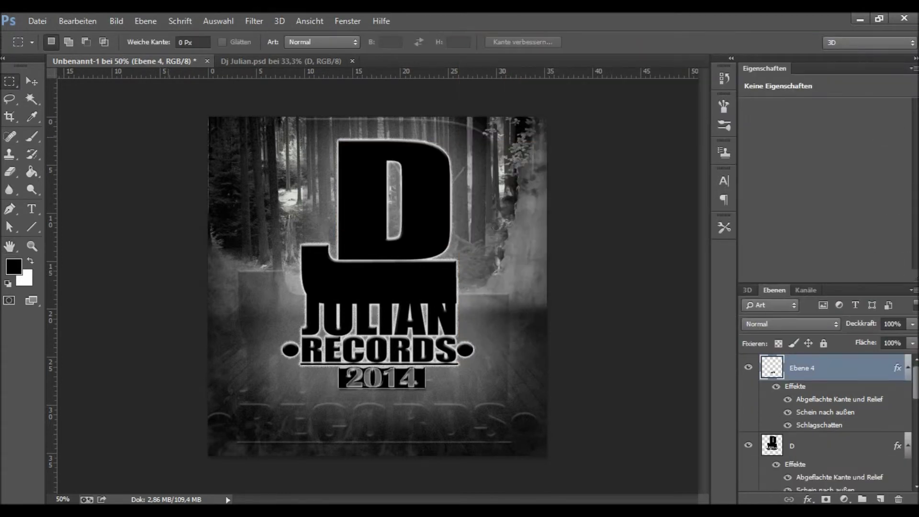
key("v")
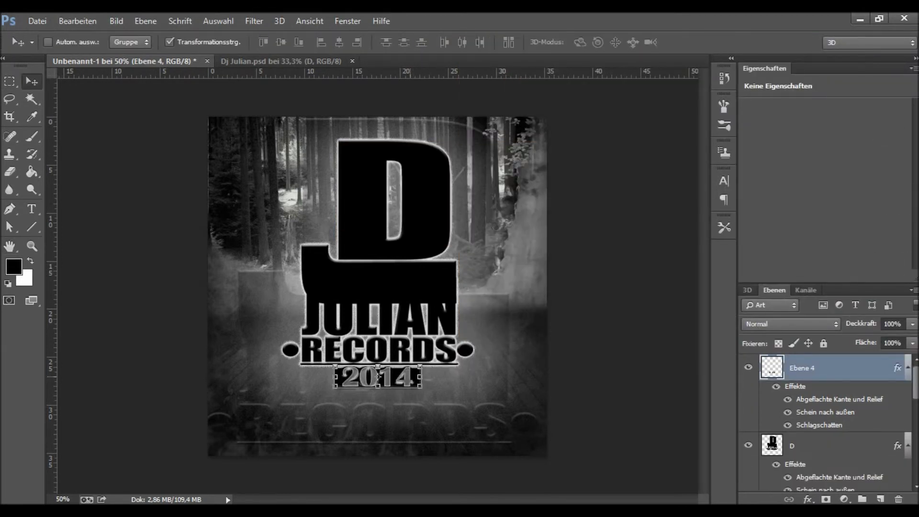
left_click(880, 499)
- Type 'Music is my life' and paste the logo's layer style onto it
key("t")
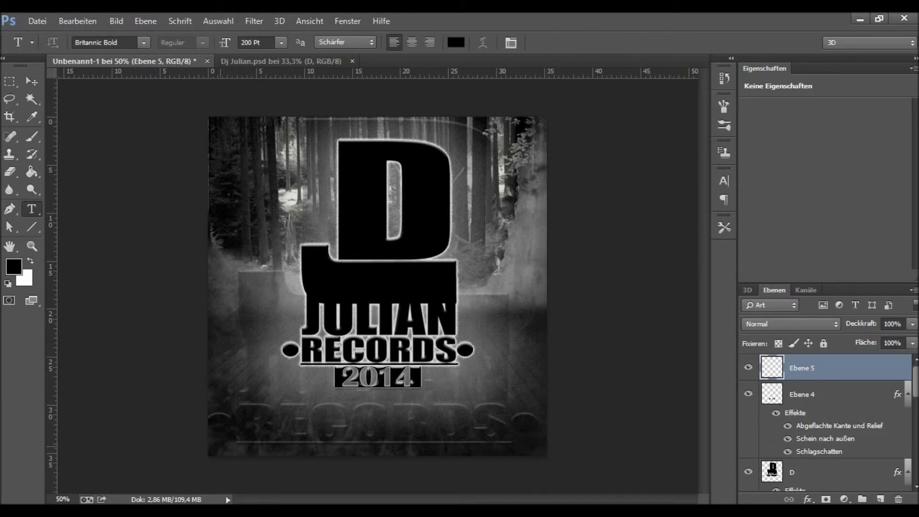
key("x")
left_click(220, 445)
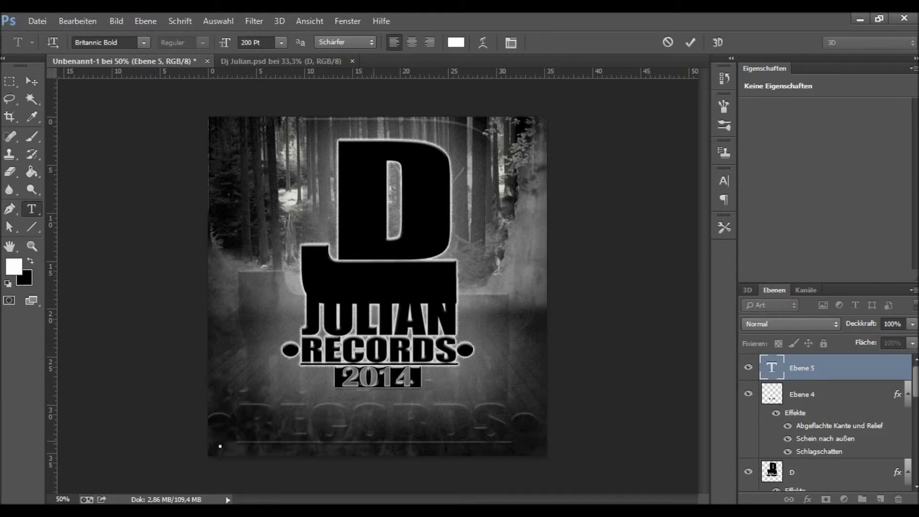
type("Music is my ")
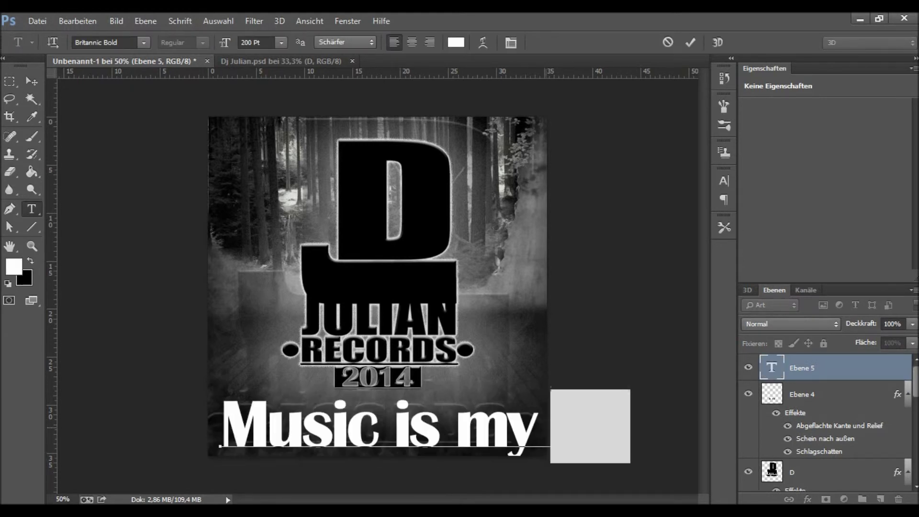
type("life")
key("ctrl+a")
key("ctrl+Return")
key("x")
key("v")
right_click(842, 368)
left_click(550, 98)
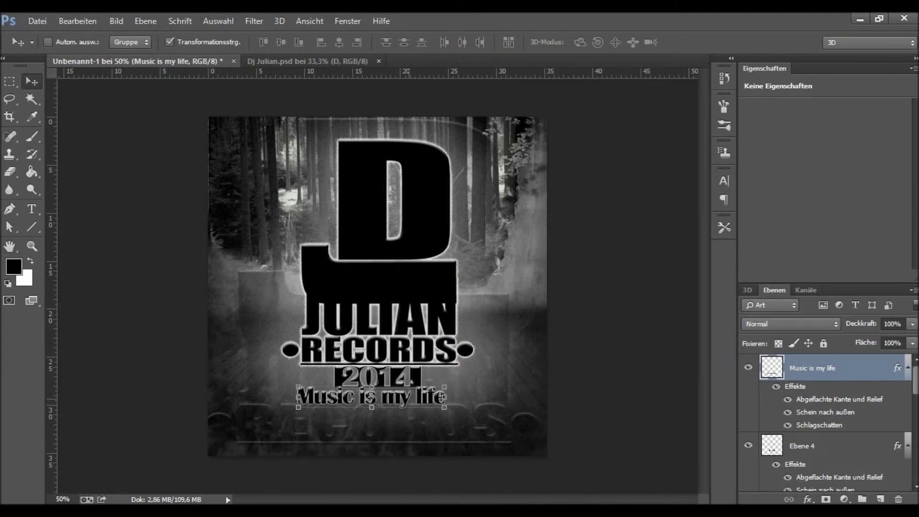
- Rotate 'Music is my life' to run vertically along the poster's left edge
left_click_drag(474, 373, 480, 425)
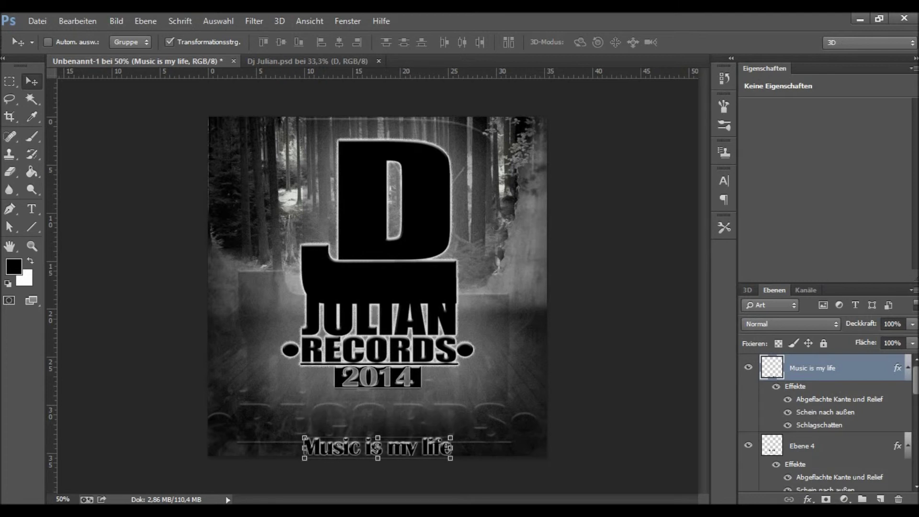
left_click_drag(402, 444, 414, 126)
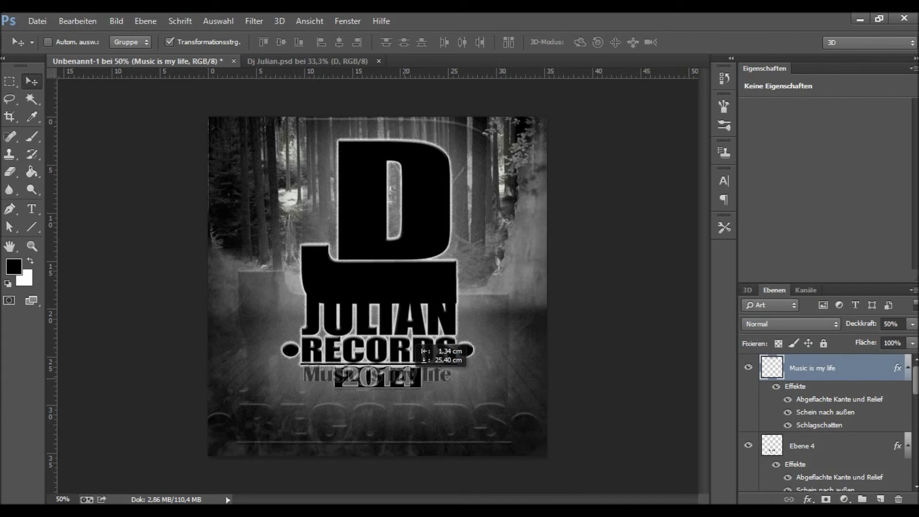
left_click_drag(414, 125, 297, 196)
key("ctrl+t")
left_click_drag(251, 239, 356, 239)
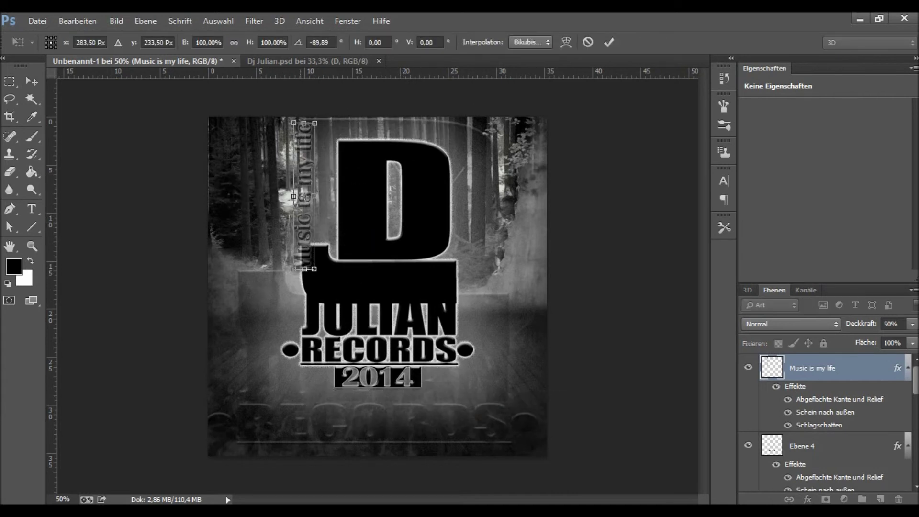
left_click_drag(301, 196, 220, 191)
key("Return")
key("m")
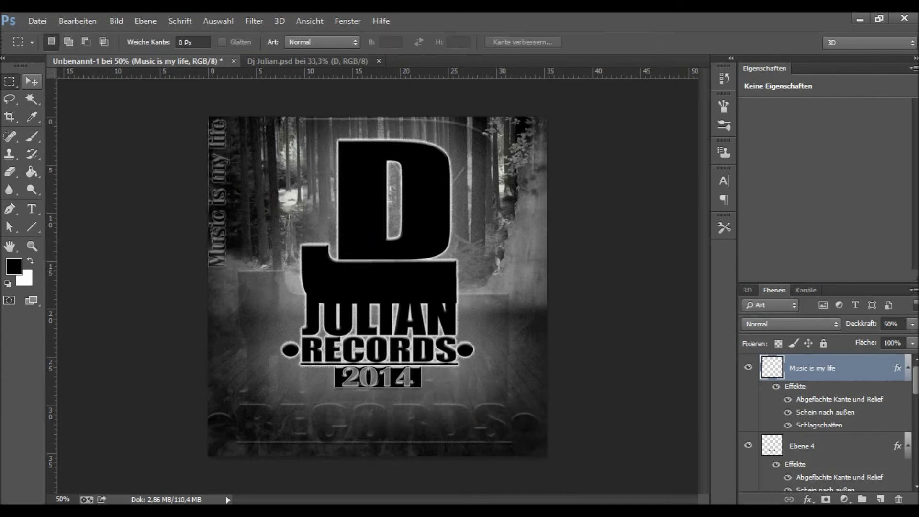
key("v")
- In the other open document, duplicate the HIL ARTS watermark layer for transforming
key("ctrl+Tab")
key("ctrl+j")
key("ctrl+t")
- Drag the HIL ARTS layer from Dj Julian.psd into the poster, place it top-right, and set 61% opacity
mouse_move(555, 386)
left_mouse_down()
mouse_move(421, 259)
mouse_move(201, 89)
mouse_move(225, 89)
mouse_move(134, 60)
left_mouse_up()
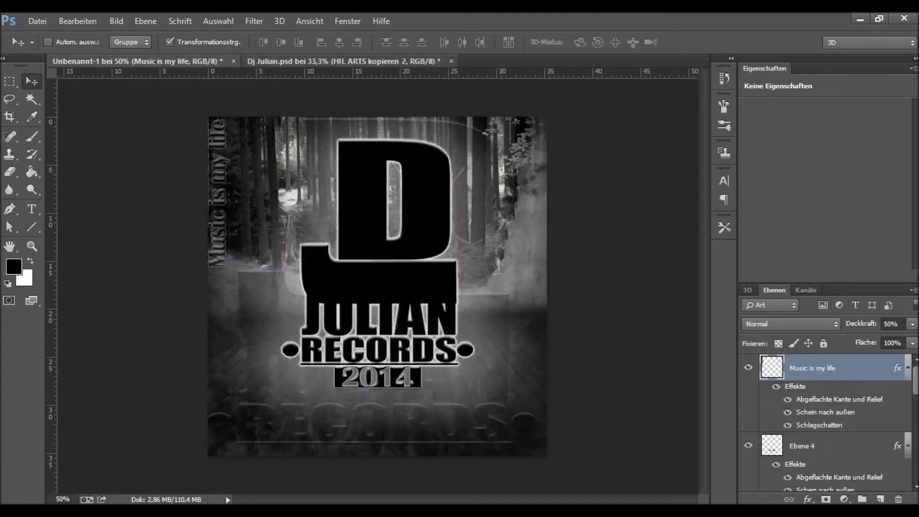
left_click_drag(219, 194, 555, 383)
key("ctrl+t")
mouse_move(492, 426)
left_mouse_down()
mouse_move(503, 141)
mouse_move(516, 134)
left_mouse_up()
key("Return")
left_click_drag(898, 339, 889, 339)
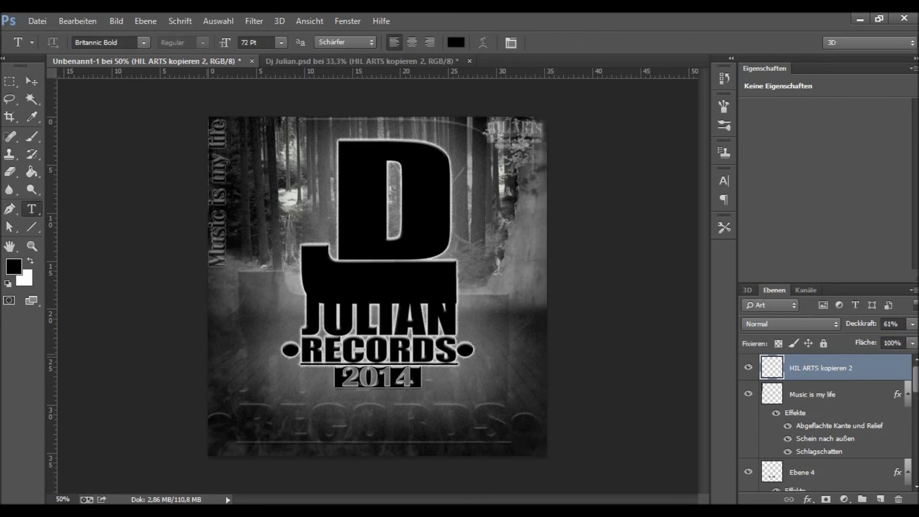